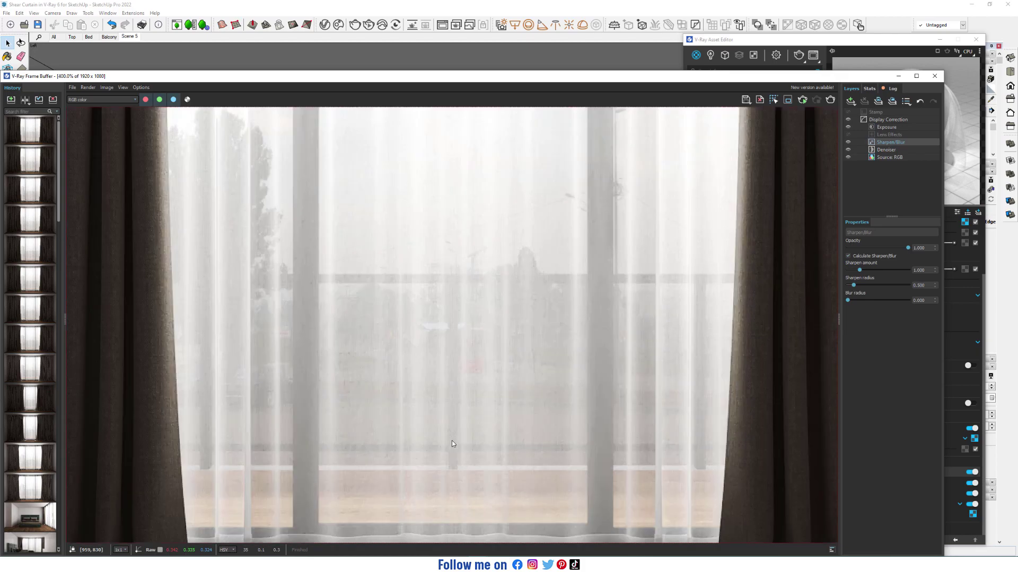
# Step: Zoom in and out of the finished curtain render in the V-Ray Frame Buffer
pyautogui.scroll(-2, 502, 312)
pyautogui.scroll(-2, 501, 311)
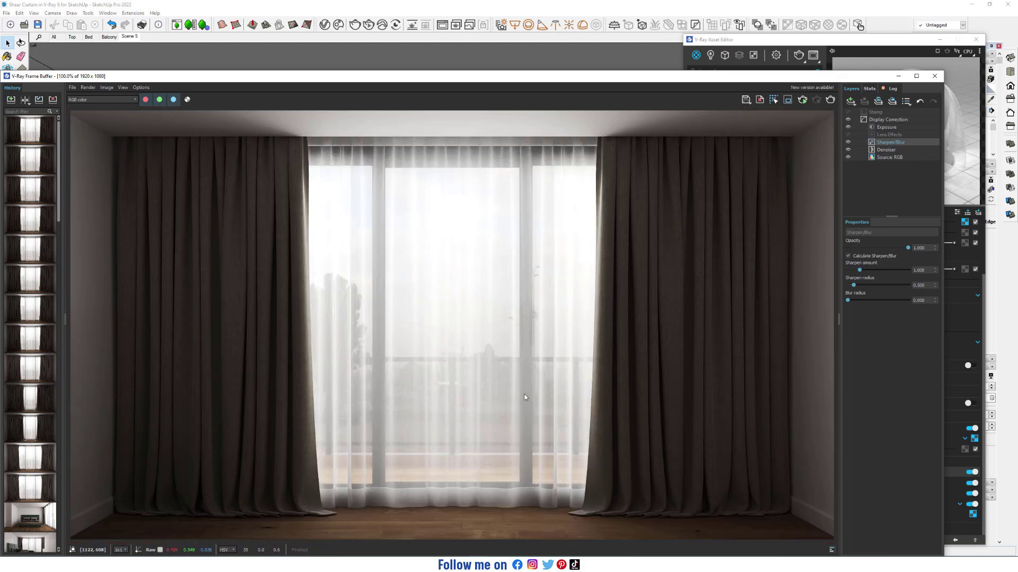
pyautogui.scroll(4, 478, 491)
pyautogui.scroll(-2, 517, 514)
pyautogui.scroll(-2, 512, 480)
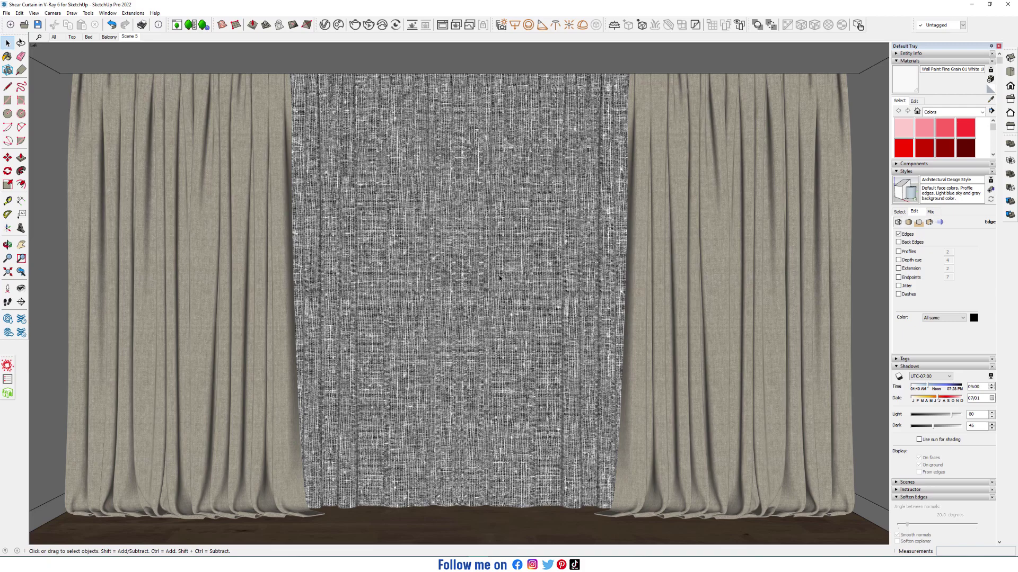
# Step: Select the centre sheer curtain and all three curtains, then orbit around the isolated sheer panel
pyautogui.click(499, 275)
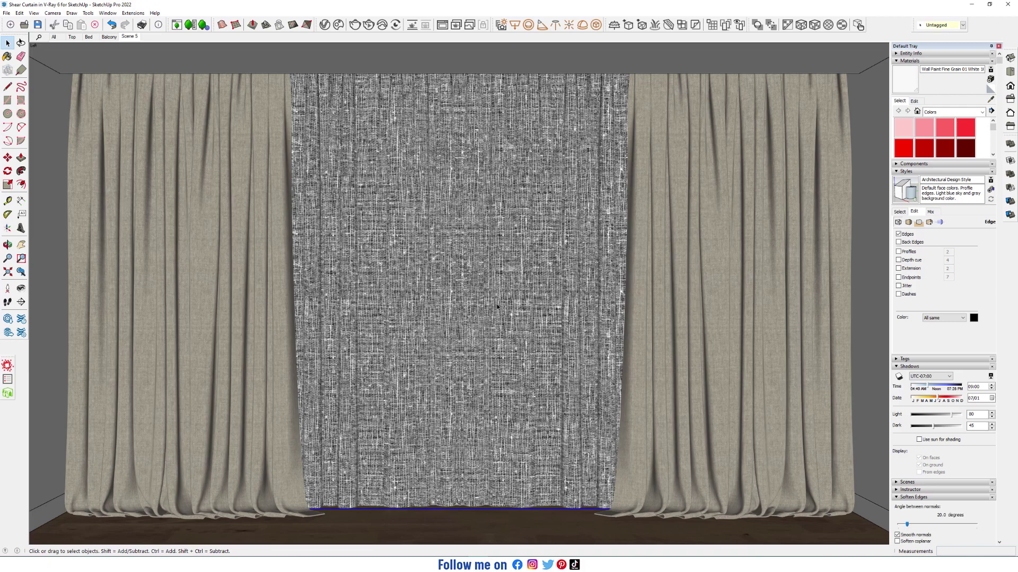
pyautogui.hotkey('ctrl', 'a')
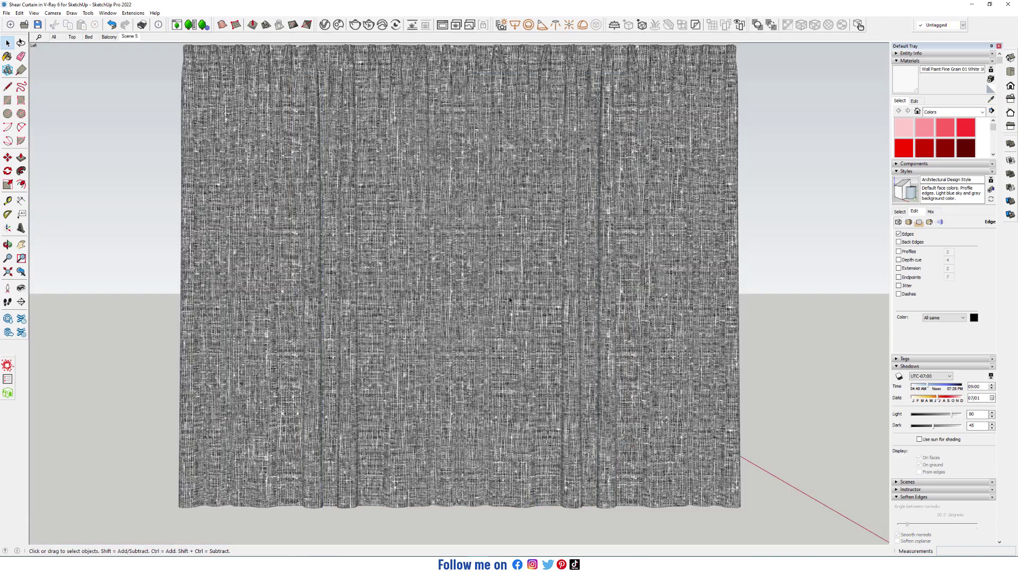
pyautogui.moveTo(371, 308); pyautogui.dragTo(386, 62, button='middle')
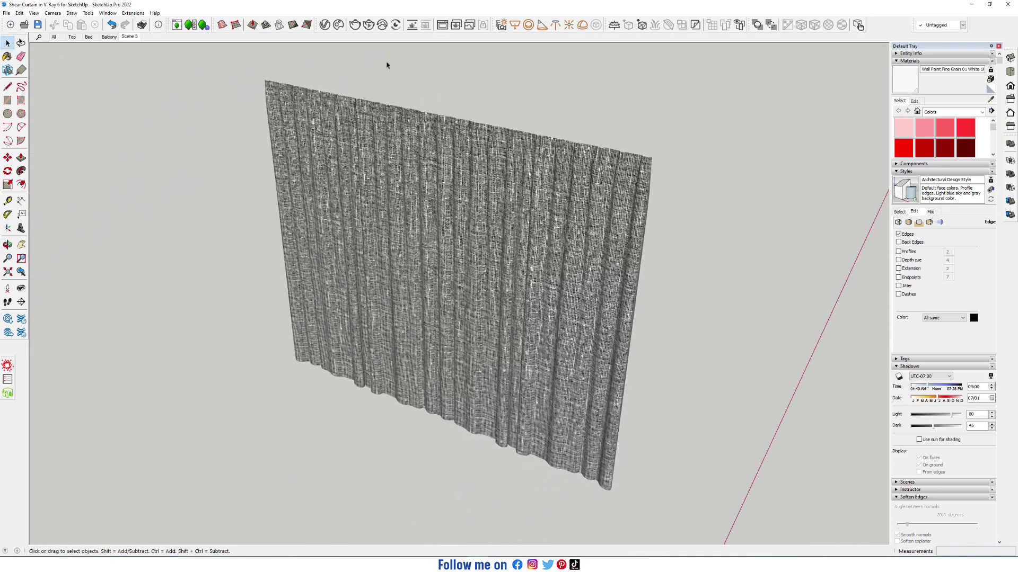
# Step: Sample the curtain material in the V-Ray Asset Editor and inspect its Diffuse fabric bitmap
pyautogui.click(325, 25)
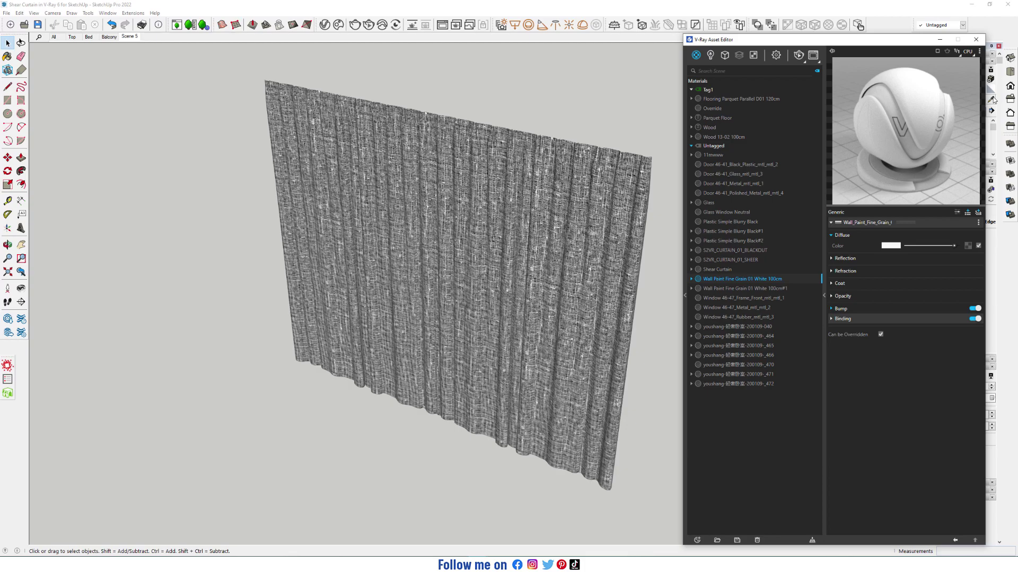
pyautogui.press('b')
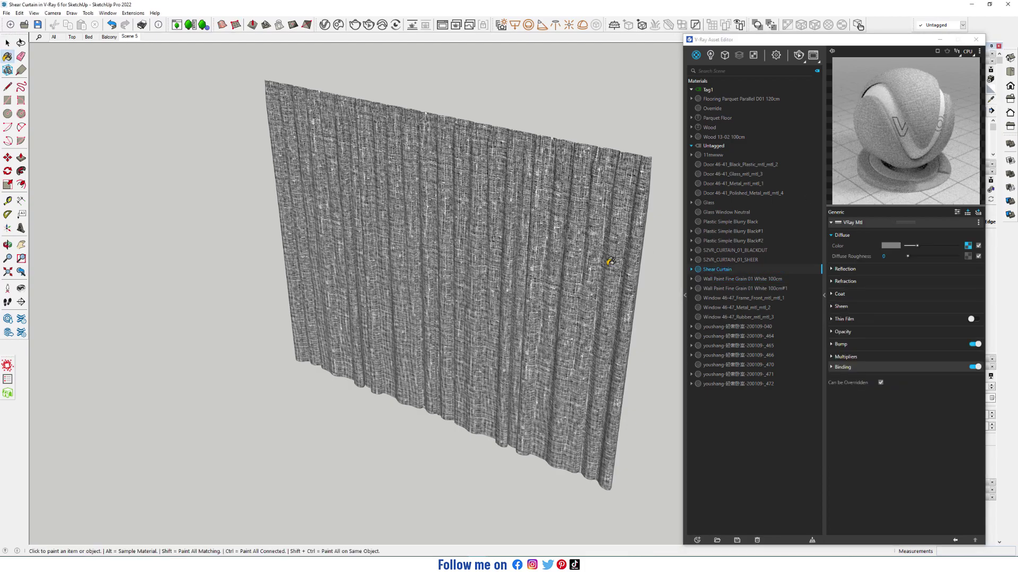
pyautogui.click(967, 245)
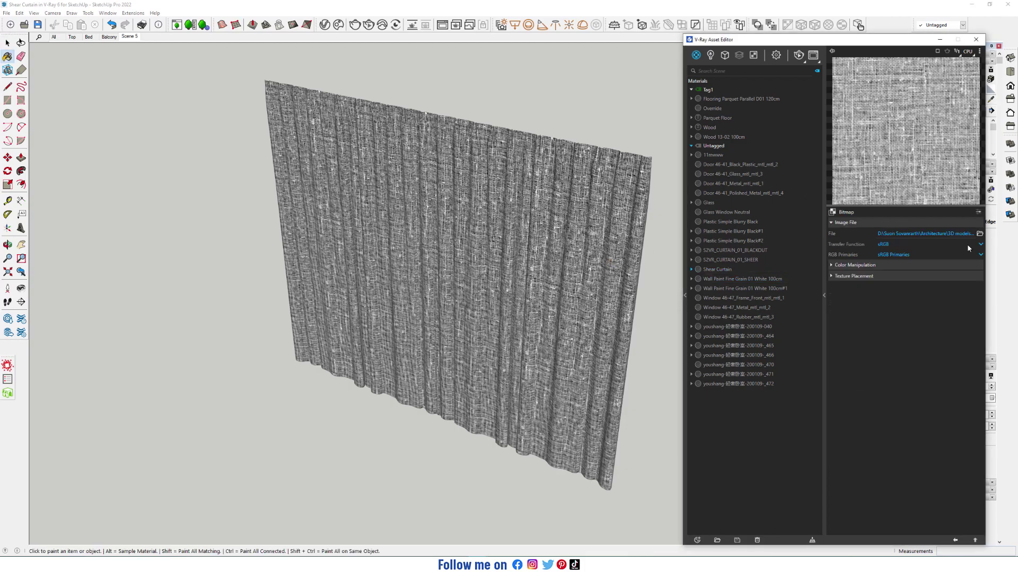
pyautogui.click(955, 540)
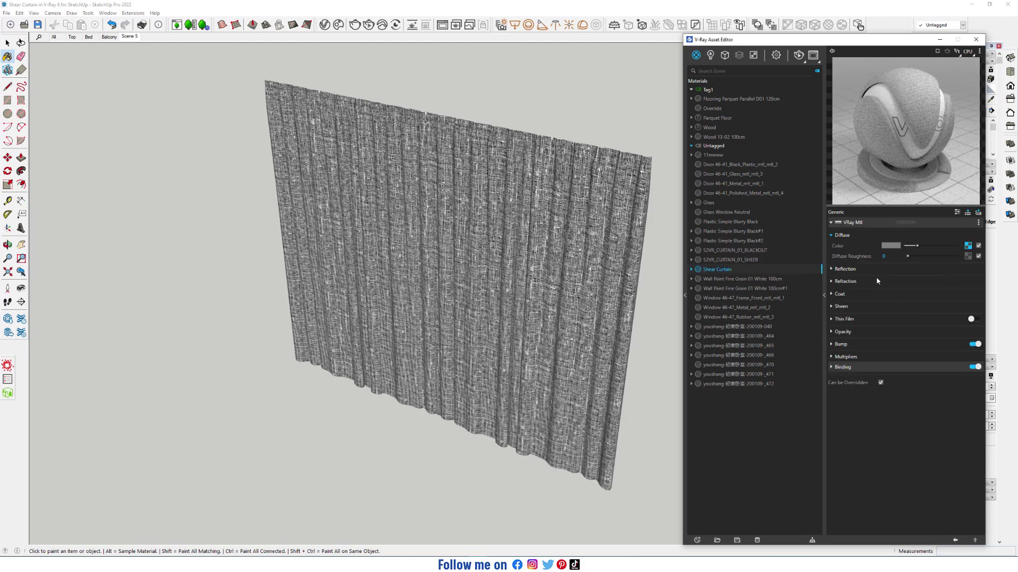
# Step: Return to the Scene 5 room view and start an interactive render
pyautogui.click(8, 42)
pyautogui.click(134, 38)
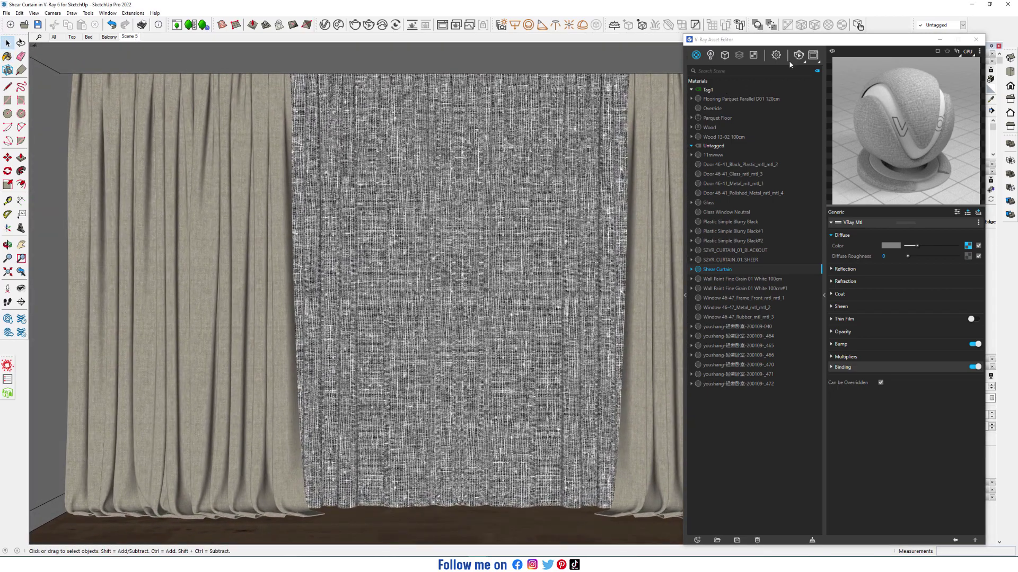
pyautogui.click(798, 56)
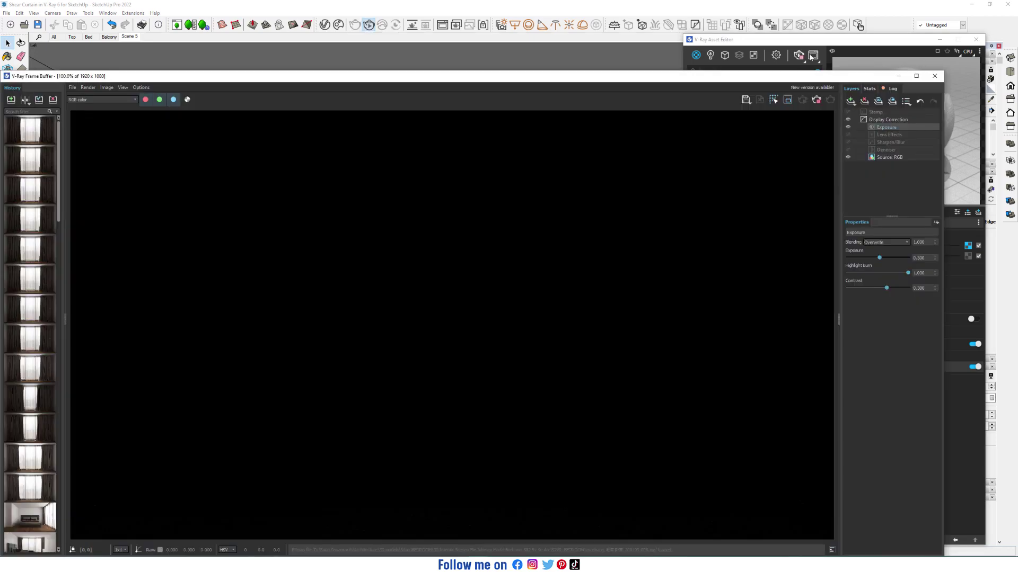
# Step: Restart the interactive room render and show the Shear Curtain's preview scene list
pyautogui.click(882, 43)
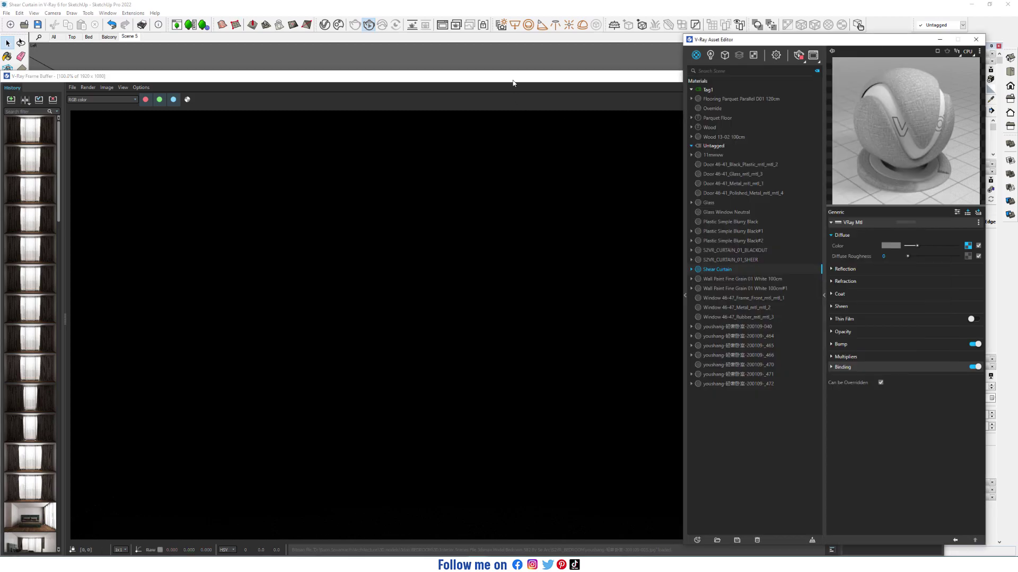
pyautogui.click(513, 83)
pyautogui.click(937, 75)
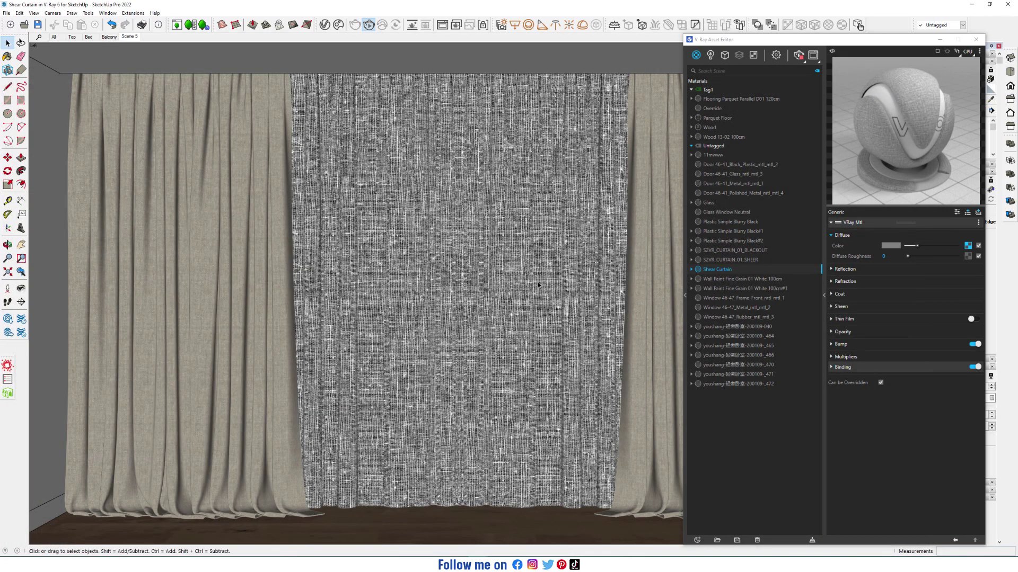
pyautogui.click(813, 55)
pyautogui.click(895, 45)
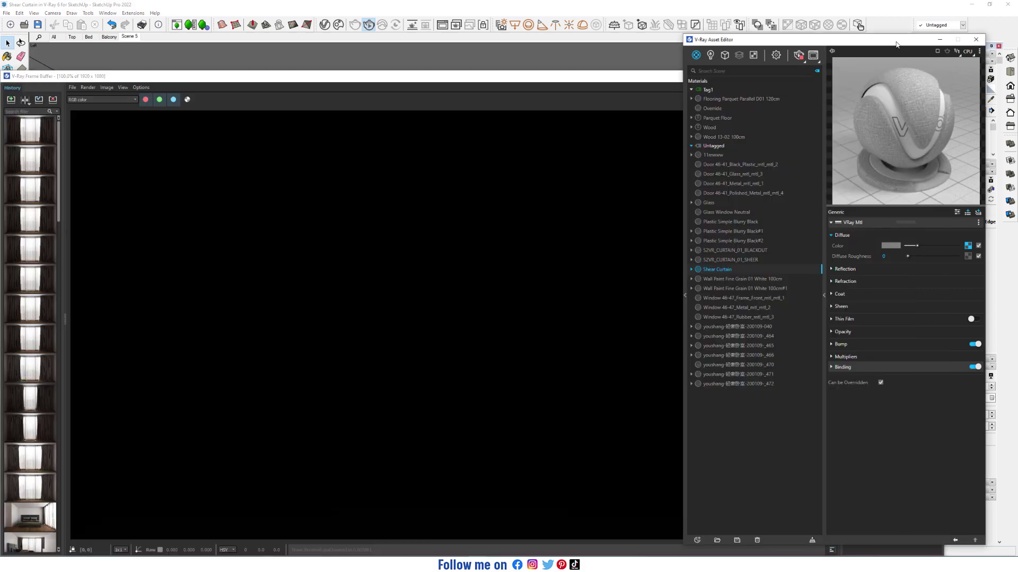
pyautogui.click(979, 51)
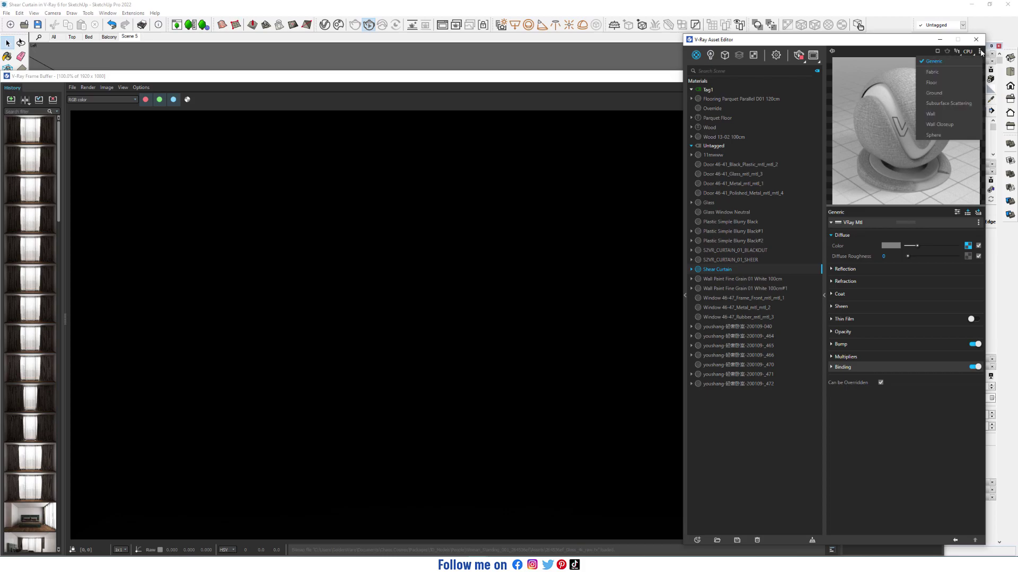
# Step: Preview on Fabric and paste the Diffuse texture as an instance into Refraction Color
pyautogui.click(944, 71)
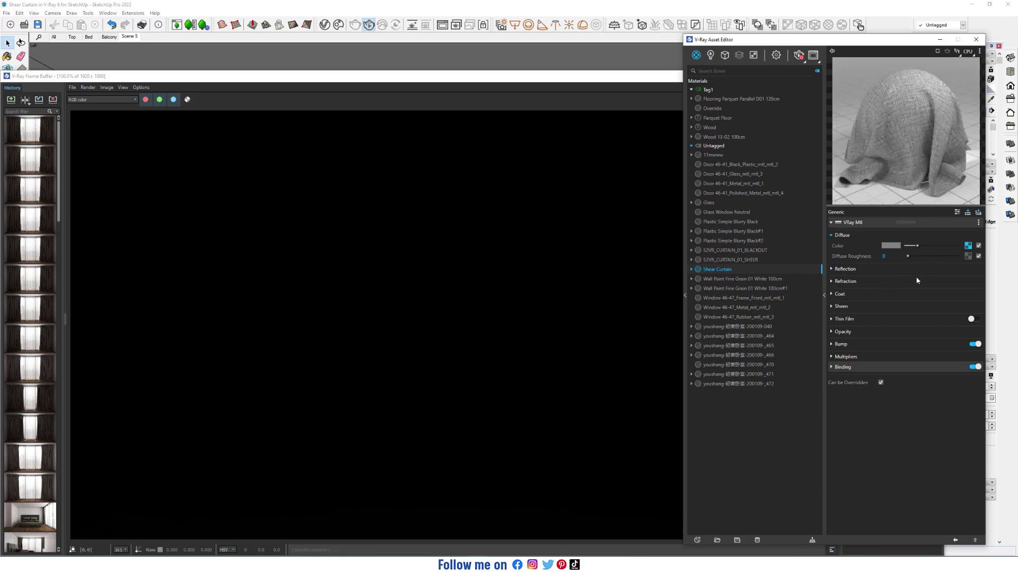
pyautogui.rightClick(969, 246)
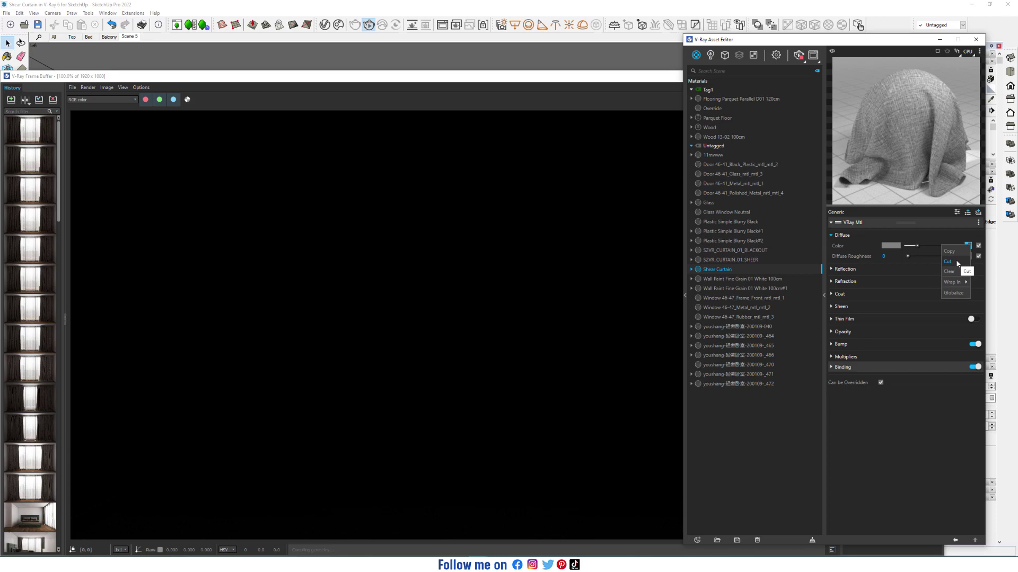
pyautogui.click(956, 262)
pyautogui.click(880, 281)
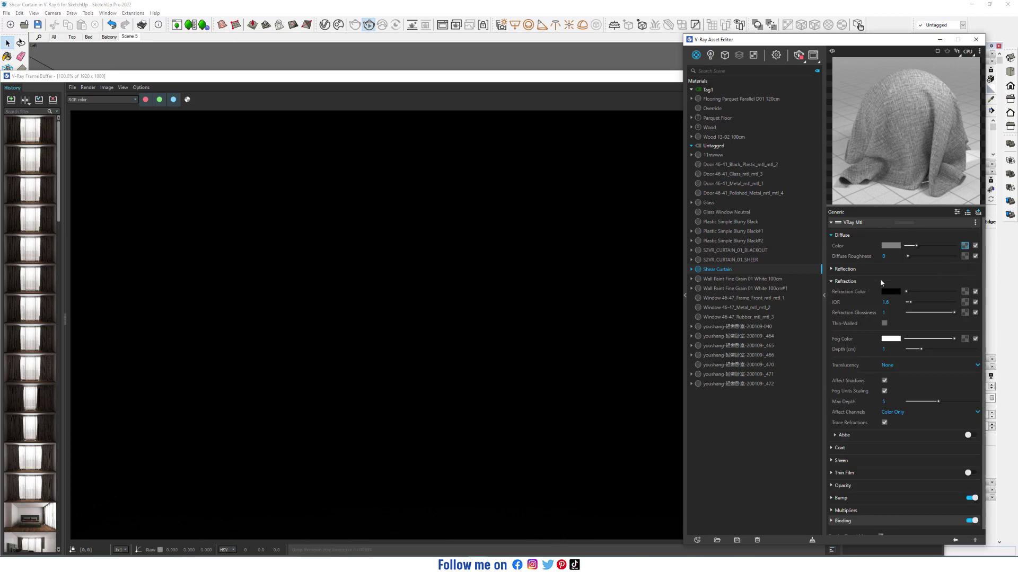
pyautogui.rightClick(966, 293)
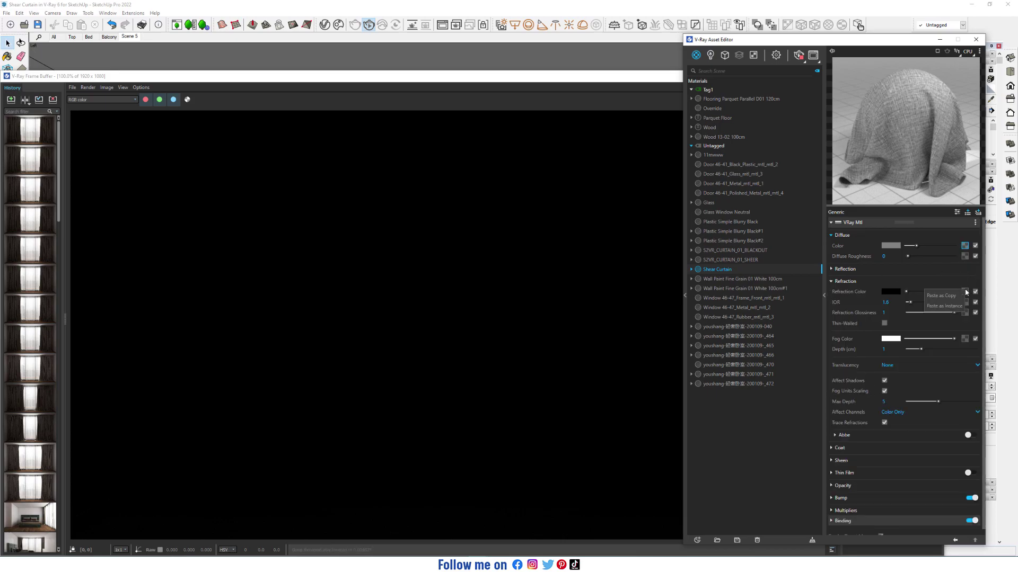
pyautogui.click(944, 306)
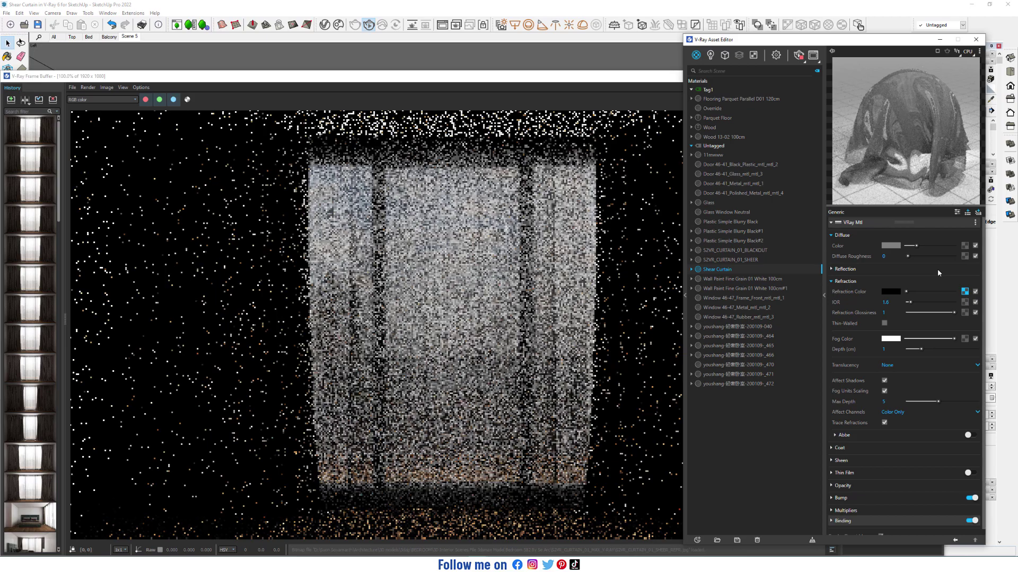
# Step: Set the refraction bitmap's RGB Primaries to Raw and Transfer Function to None
pyautogui.click(965, 291)
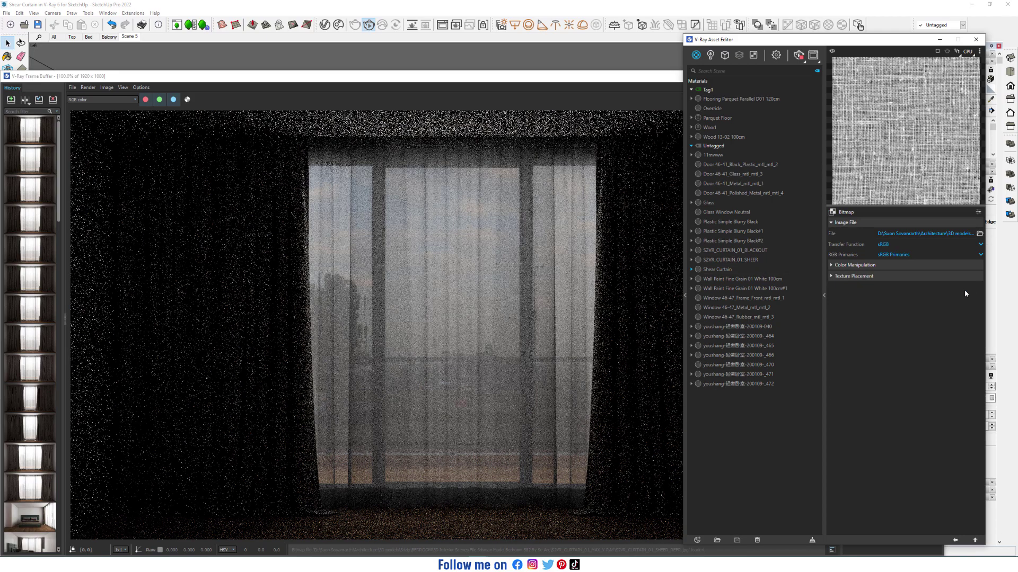
pyautogui.click(915, 254)
pyautogui.click(913, 265)
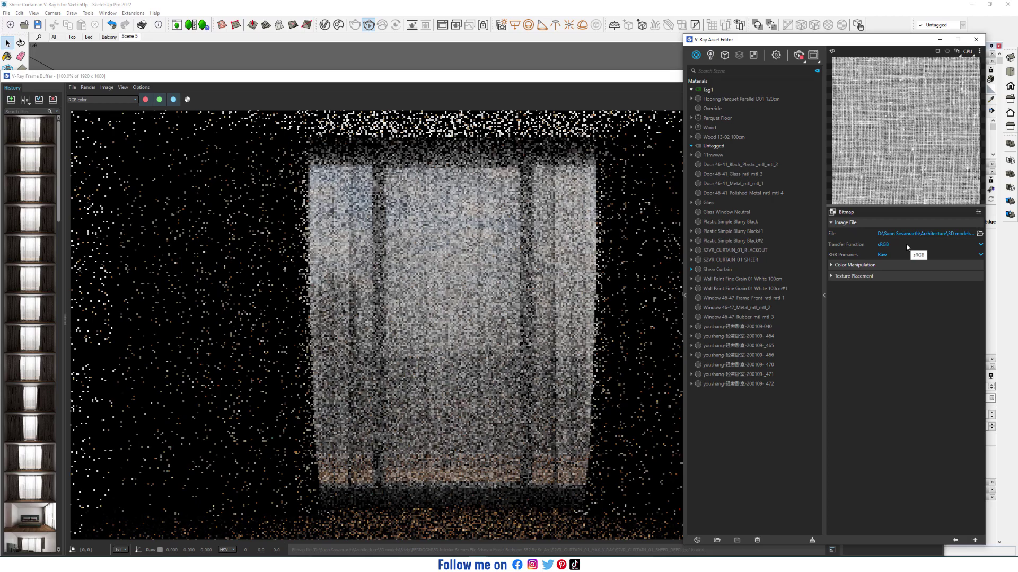
pyautogui.click(906, 244)
pyautogui.click(906, 253)
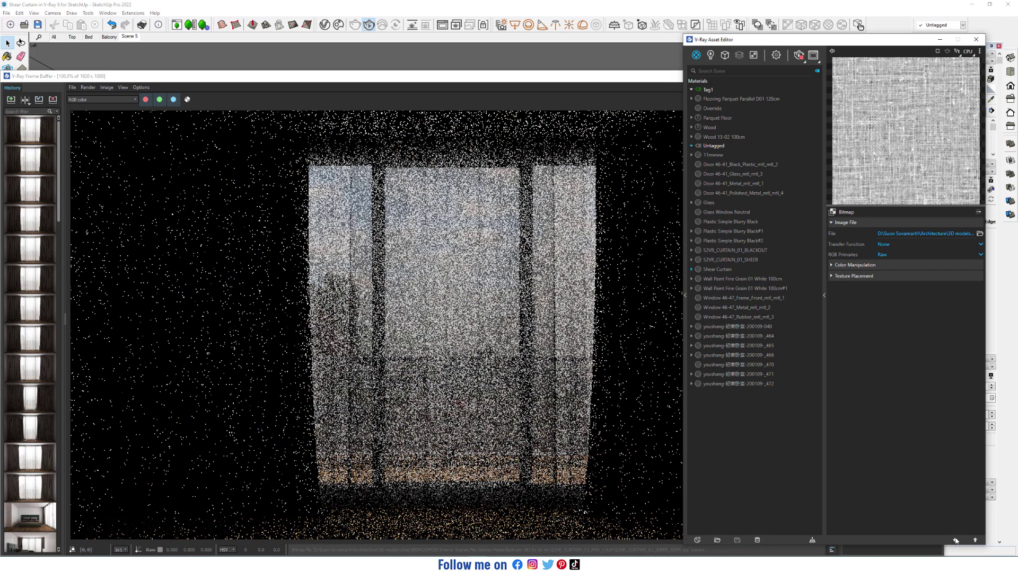
pyautogui.click(955, 540)
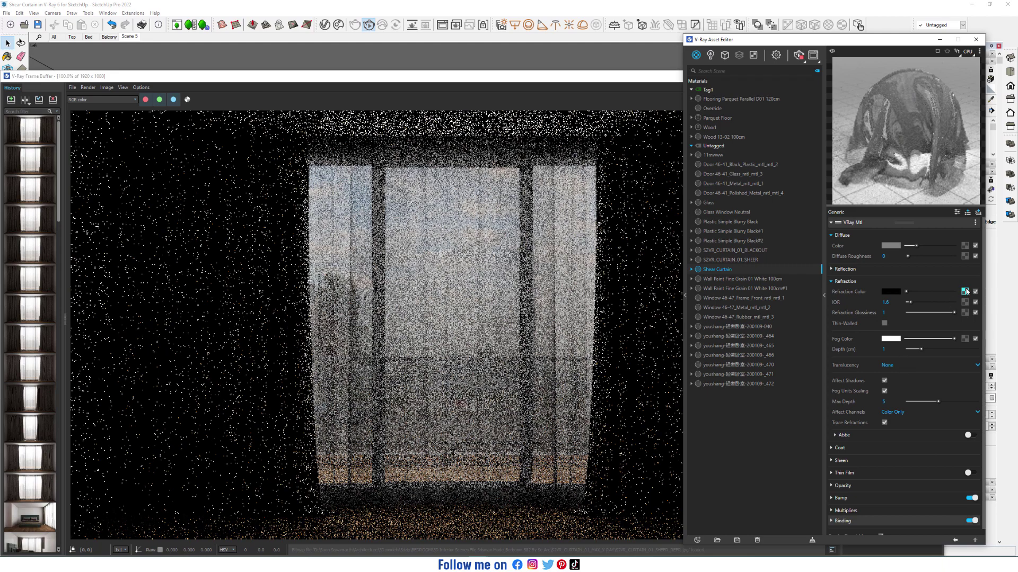
# Step: Wrap the Refraction Color texture in a Falloff map
pyautogui.rightClick(966, 292)
pyautogui.moveTo(958, 328)
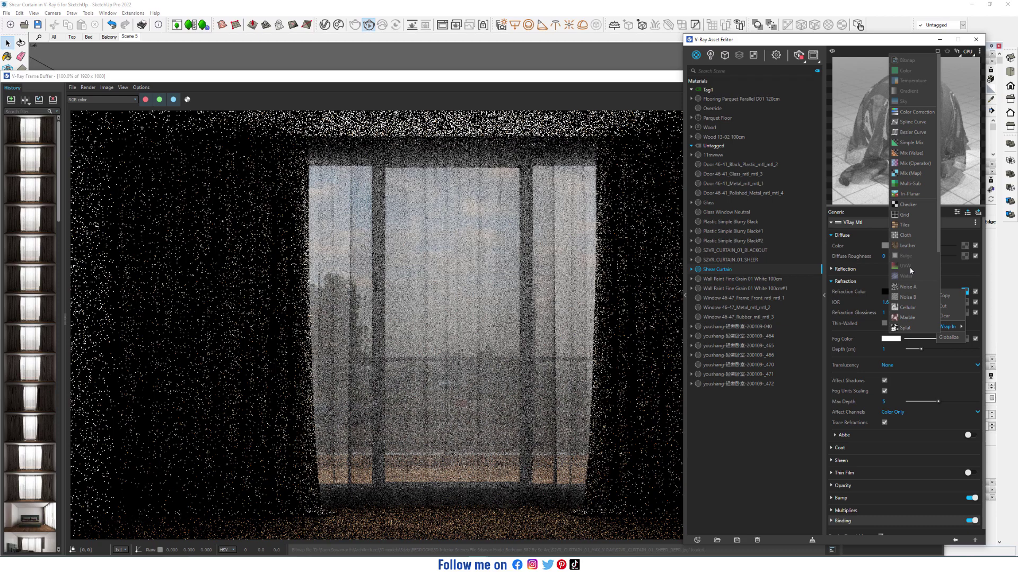
pyautogui.scroll(-5, 913, 278)
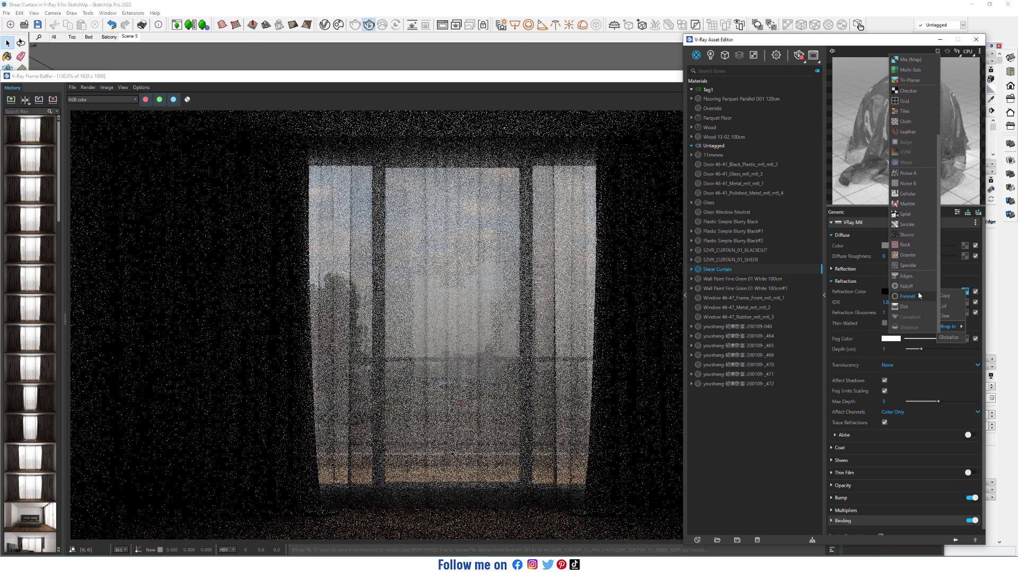
pyautogui.click(918, 286)
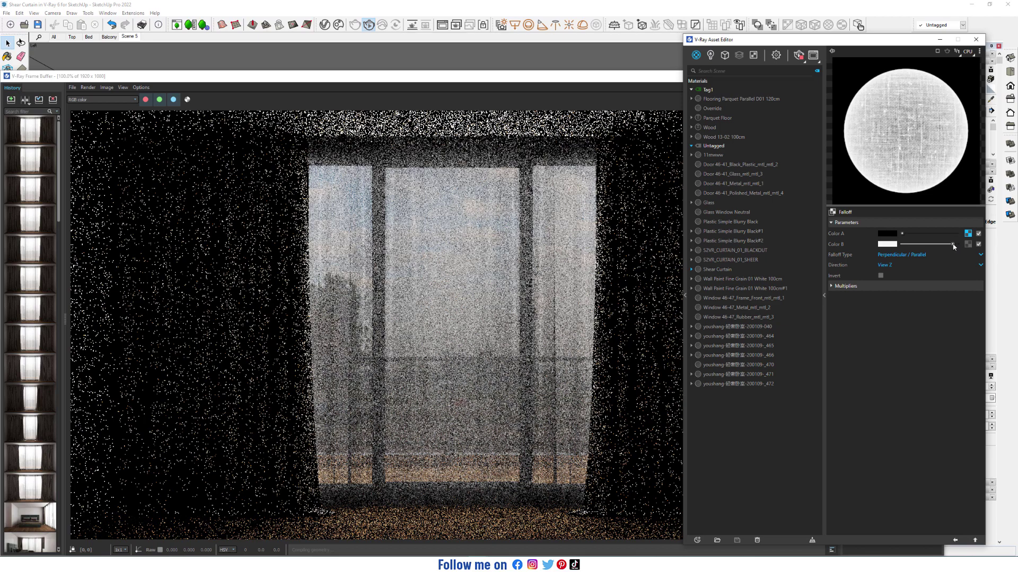
# Step: Give the Falloff's Color B RGB values of 185, 185, 185, then return to the material settings
pyautogui.moveTo(932, 248); pyautogui.dragTo(928, 248)
pyautogui.click(883, 246)
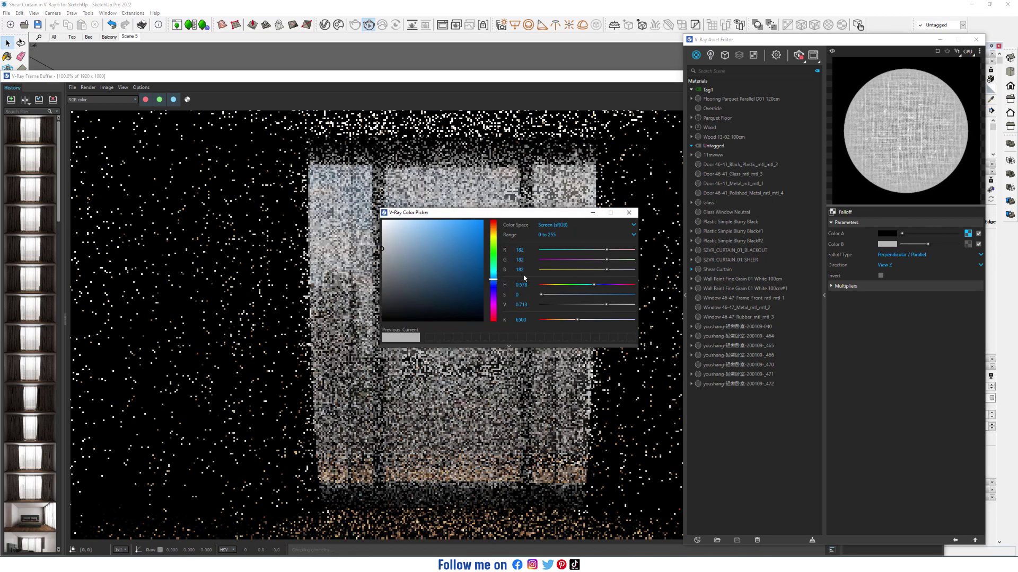
pyautogui.doubleClick(526, 250)
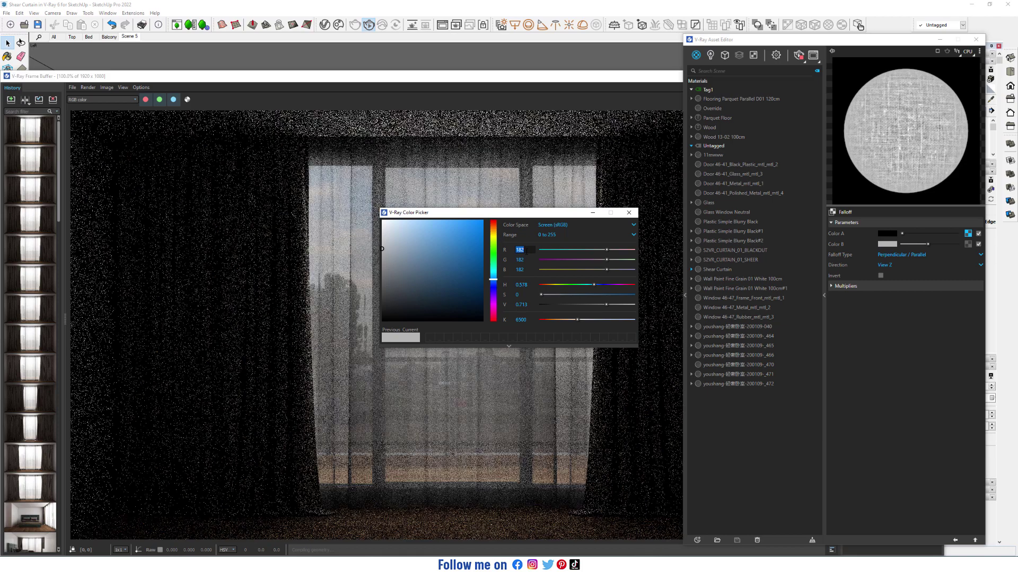
pyautogui.write('185')
pyautogui.press('Return')
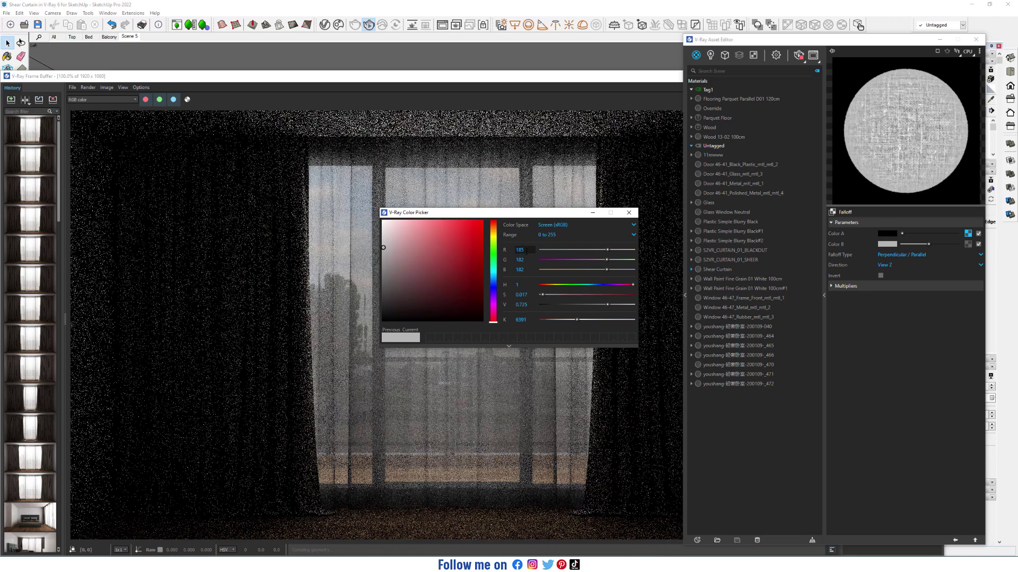
pyautogui.doubleClick(526, 250)
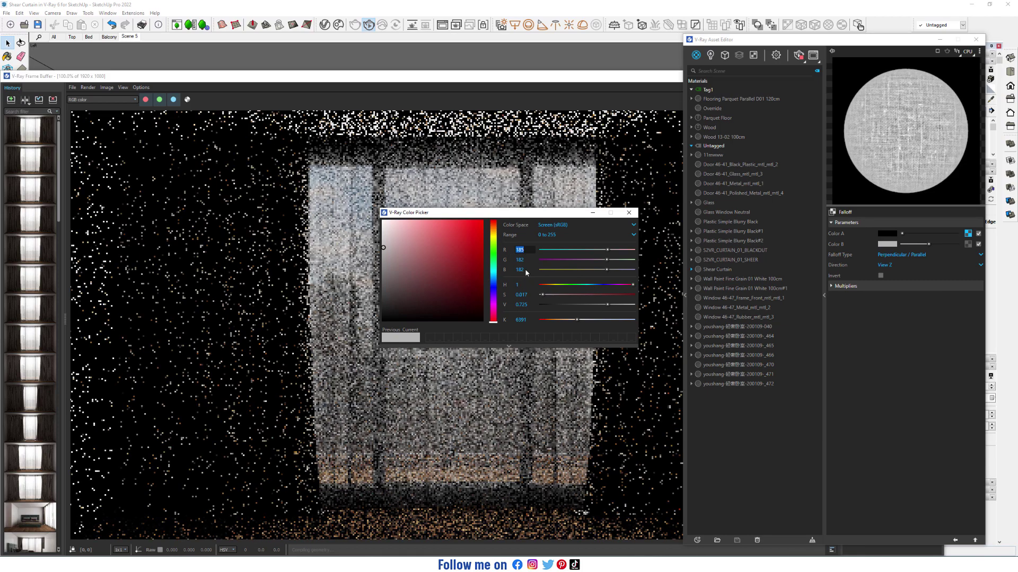
pyautogui.doubleClick(520, 259)
pyautogui.write('185')
pyautogui.press('Return')
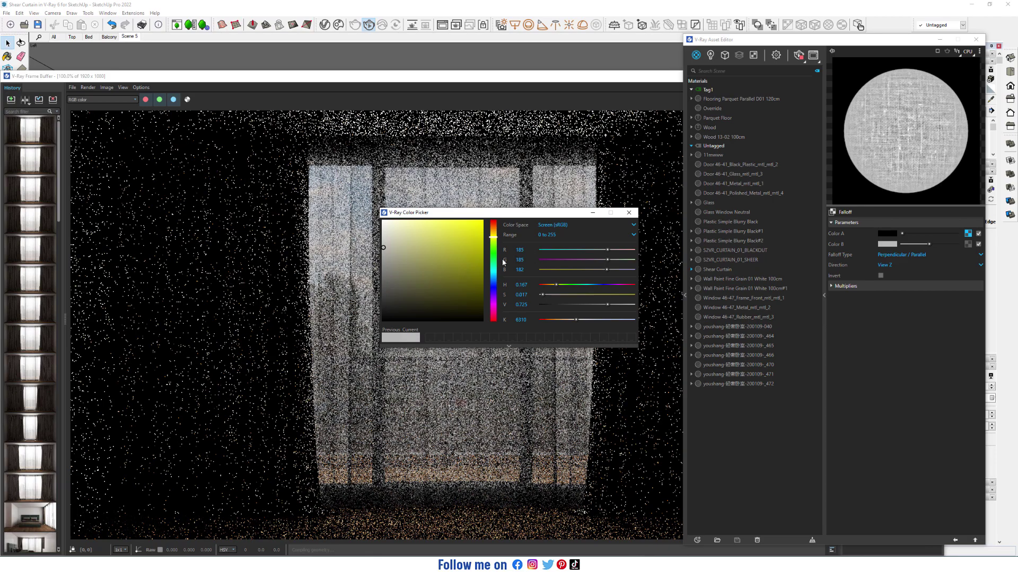
pyautogui.doubleClick(520, 269)
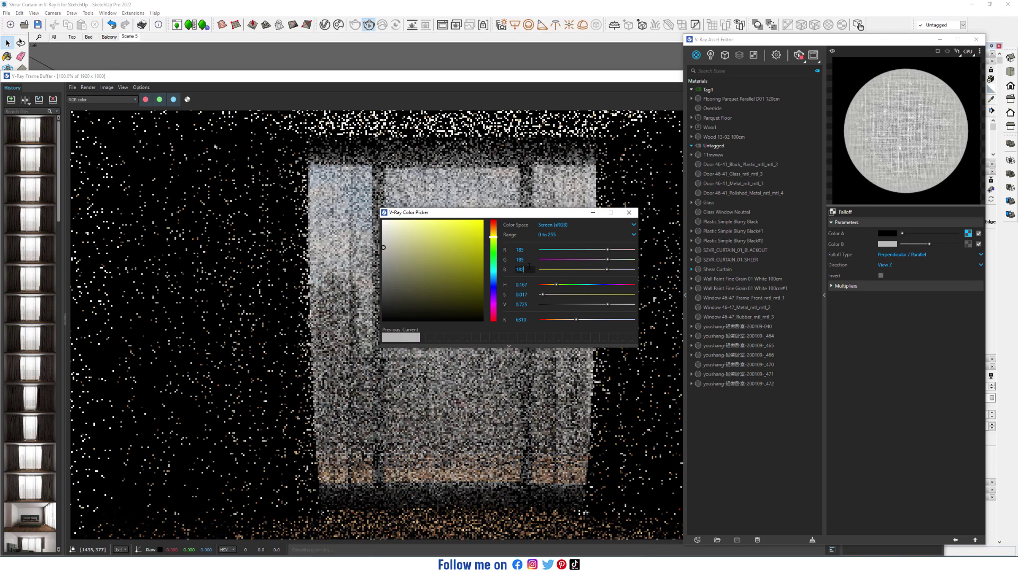
pyautogui.write('185')
pyautogui.press('Return')
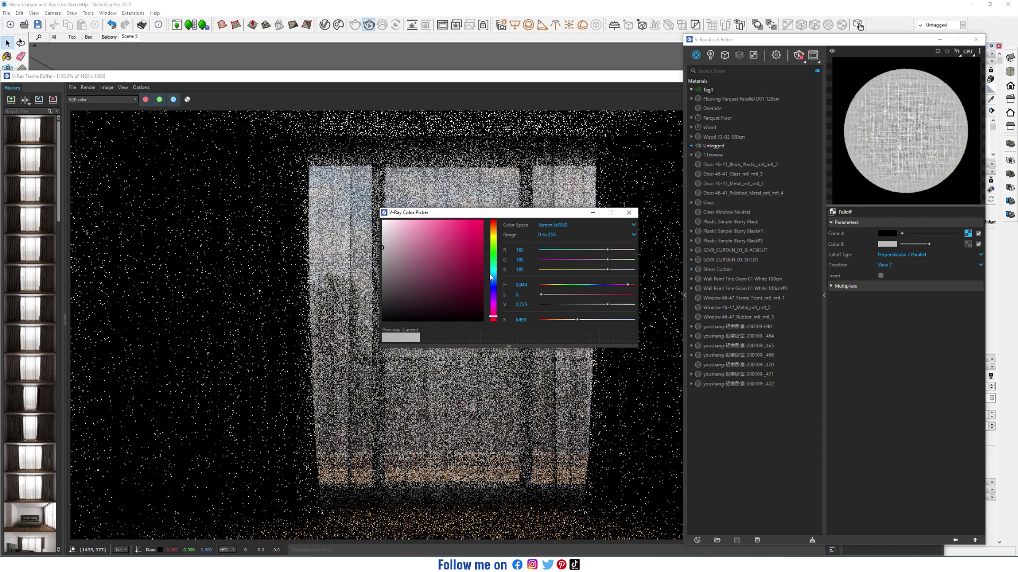
pyautogui.click(628, 213)
pyautogui.click(956, 541)
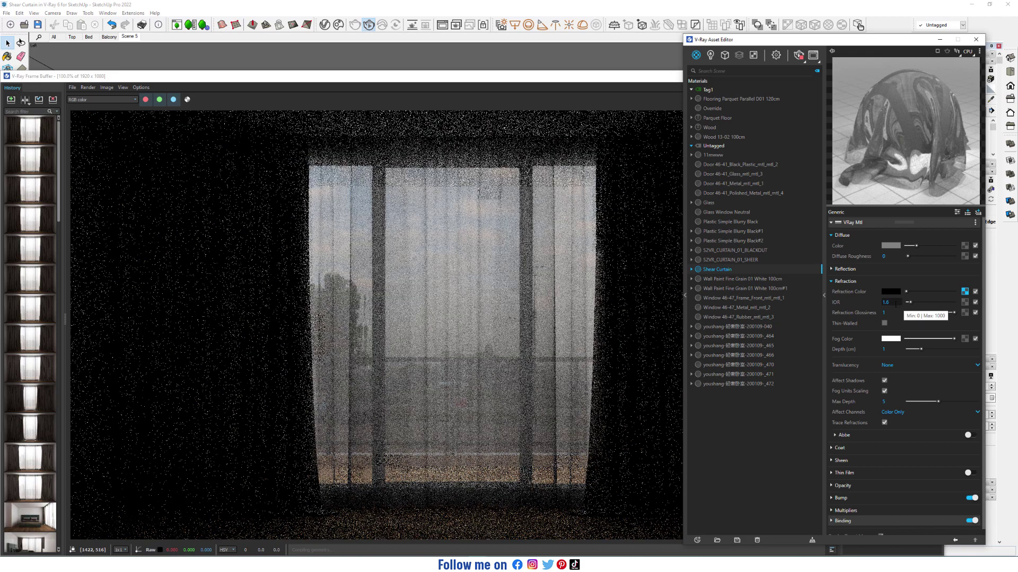
# Step: Set the Shear Curtain's IOR to 1 and its Diffuse Color to pure white
pyautogui.doubleClick(886, 302)
pyautogui.moveTo(859, 338)
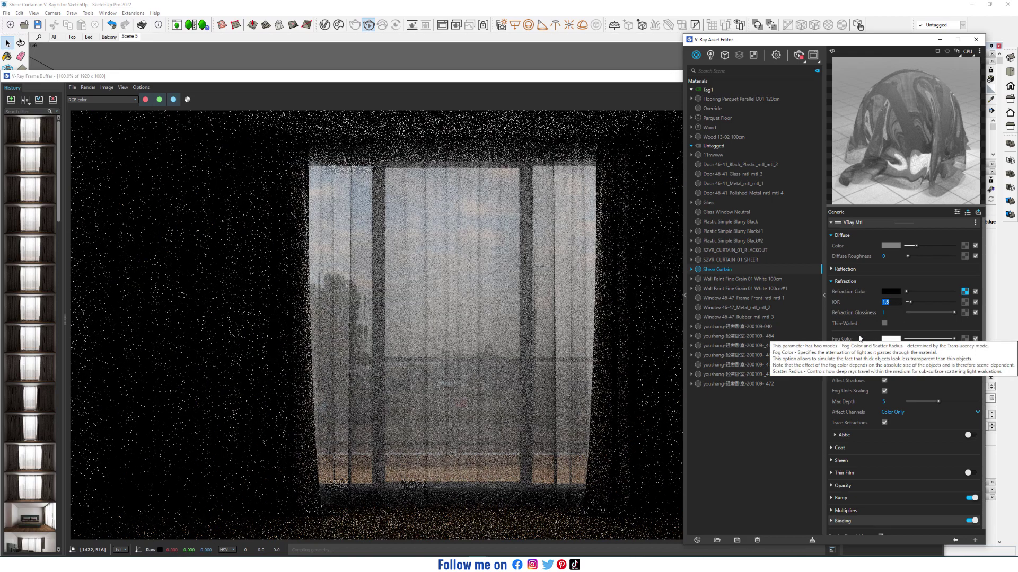
pyautogui.write('1')
pyautogui.press('Return')
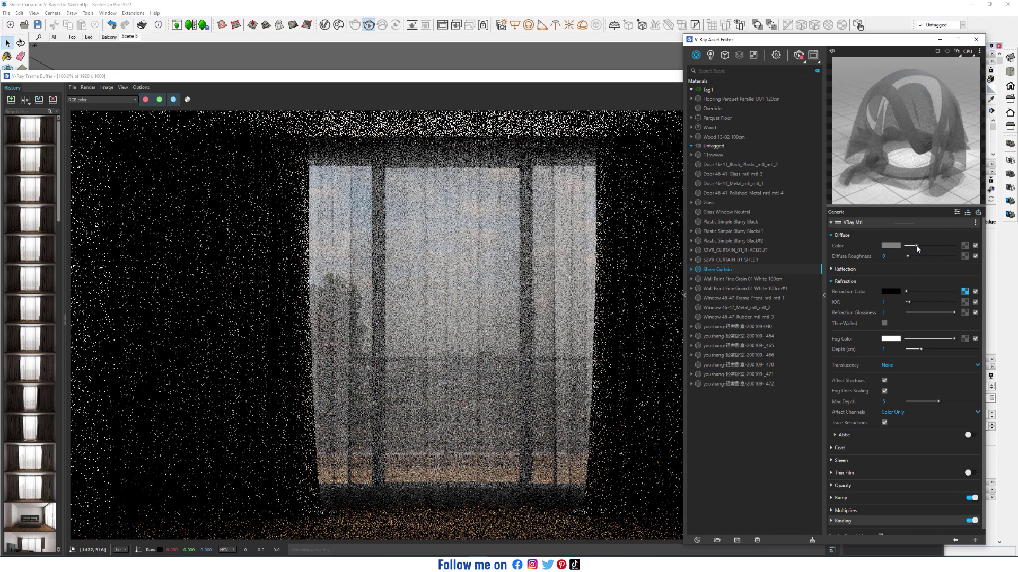
pyautogui.moveTo(916, 247); pyautogui.dragTo(954, 246)
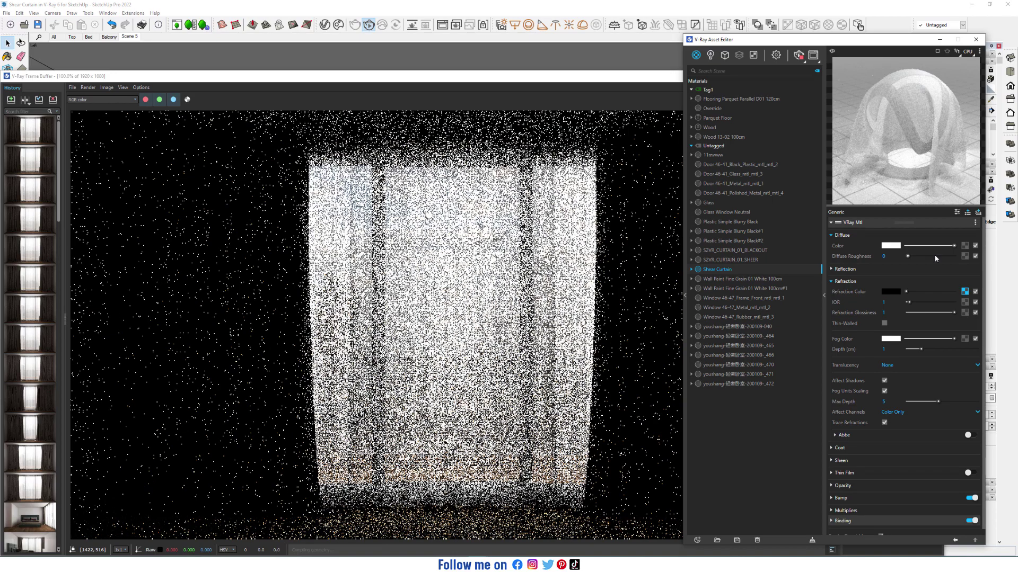
# Step: Put a Falloff texture in the Diffuse Color slot with Color A set to white
pyautogui.click(965, 246)
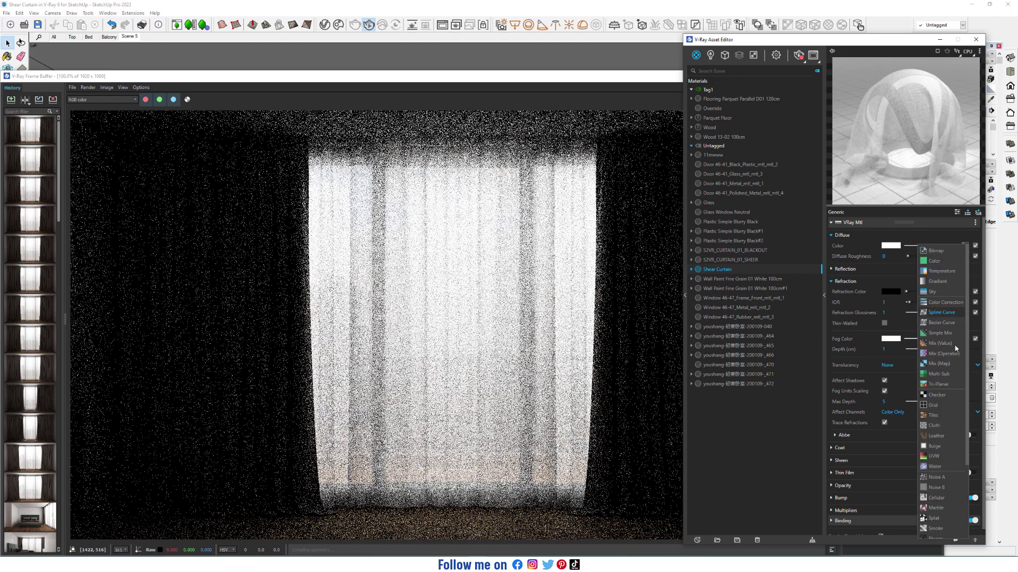
pyautogui.scroll(-3, 947, 447)
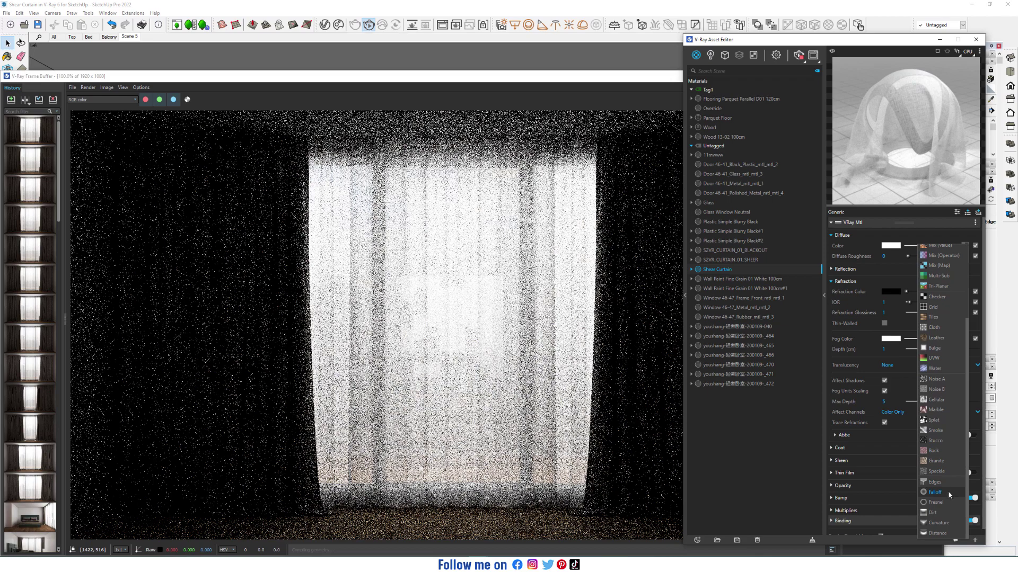
pyautogui.click(947, 494)
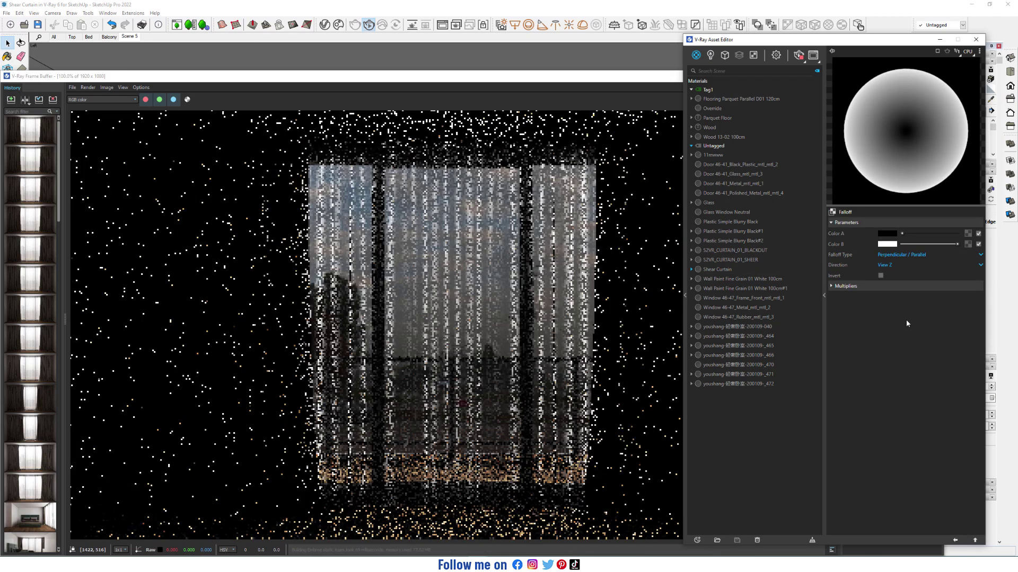
pyautogui.moveTo(902, 234); pyautogui.dragTo(958, 233)
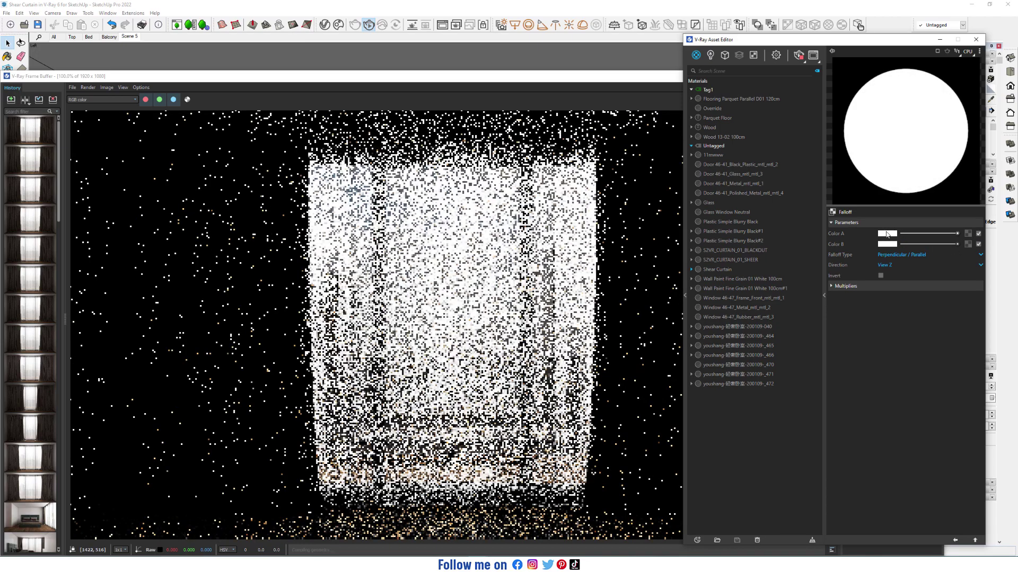
# Step: Set the Falloff's Color B to 251, 251, 251 and return to the Shear Curtain settings
pyautogui.click(886, 245)
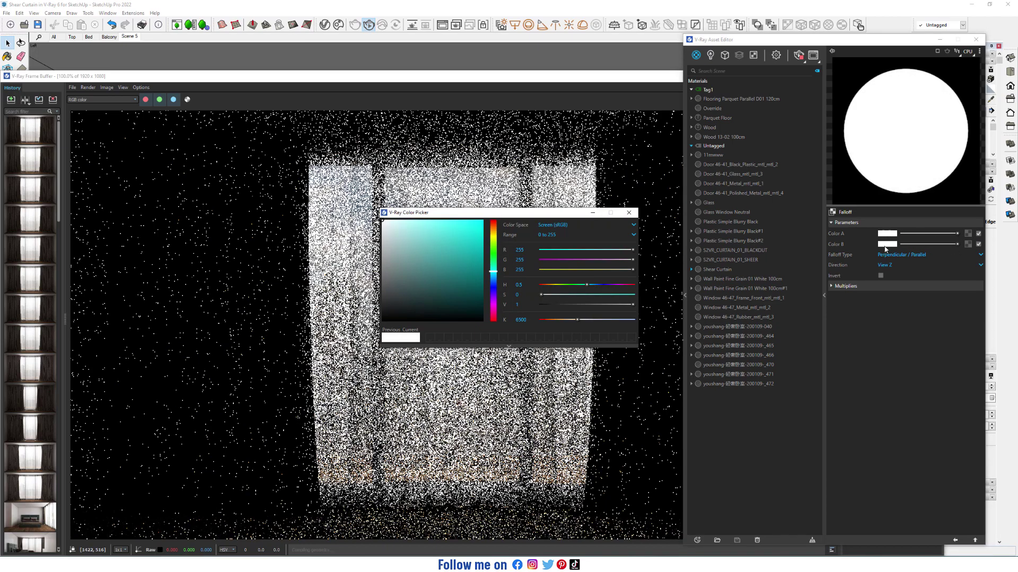
pyautogui.click(527, 250)
pyautogui.press('BackSpace')
pyautogui.write('1')
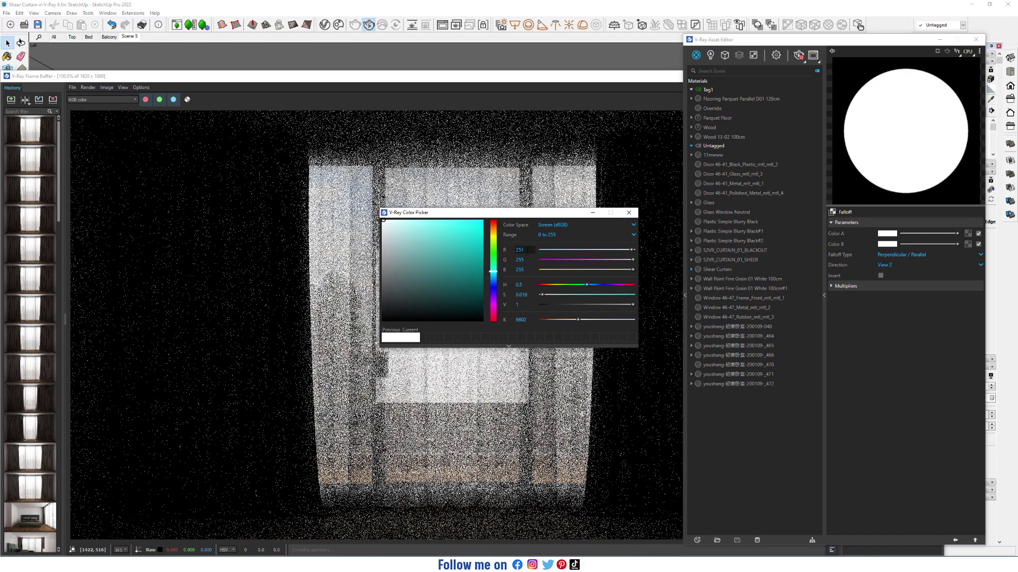
pyautogui.press('Return')
pyautogui.press('Tab')
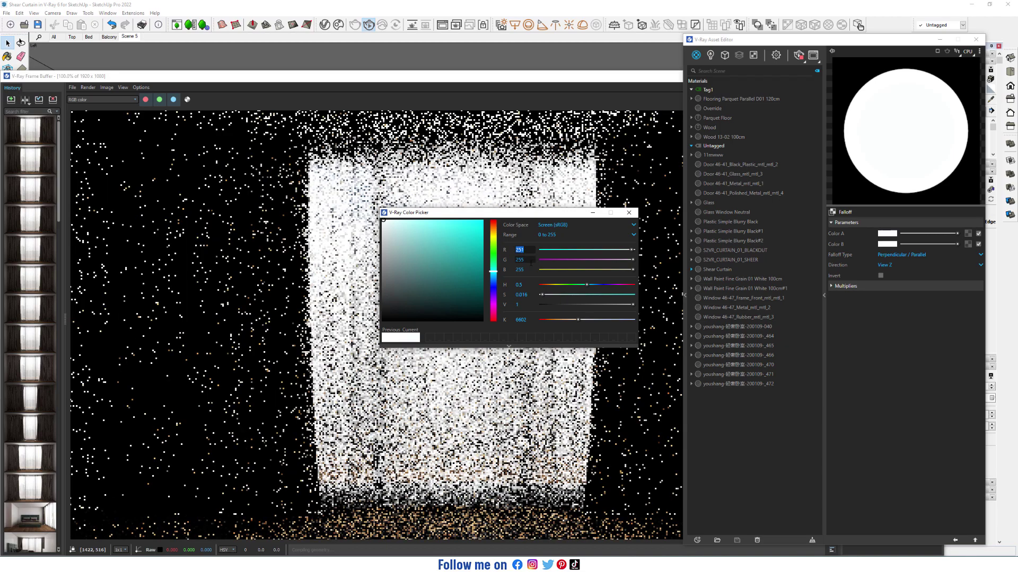
pyautogui.write('251')
pyautogui.press('Tab')
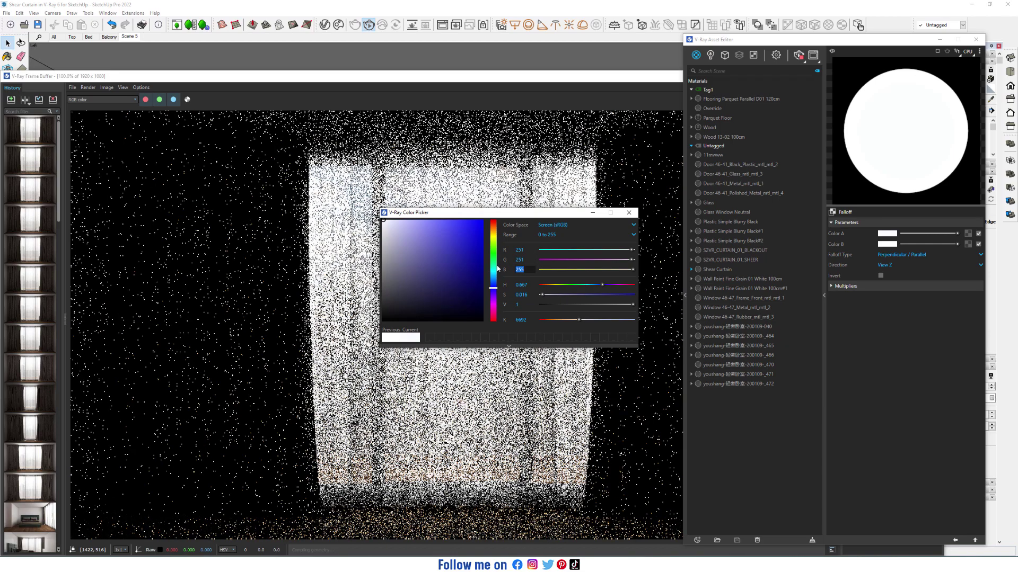
pyautogui.write('251')
pyautogui.press('Return')
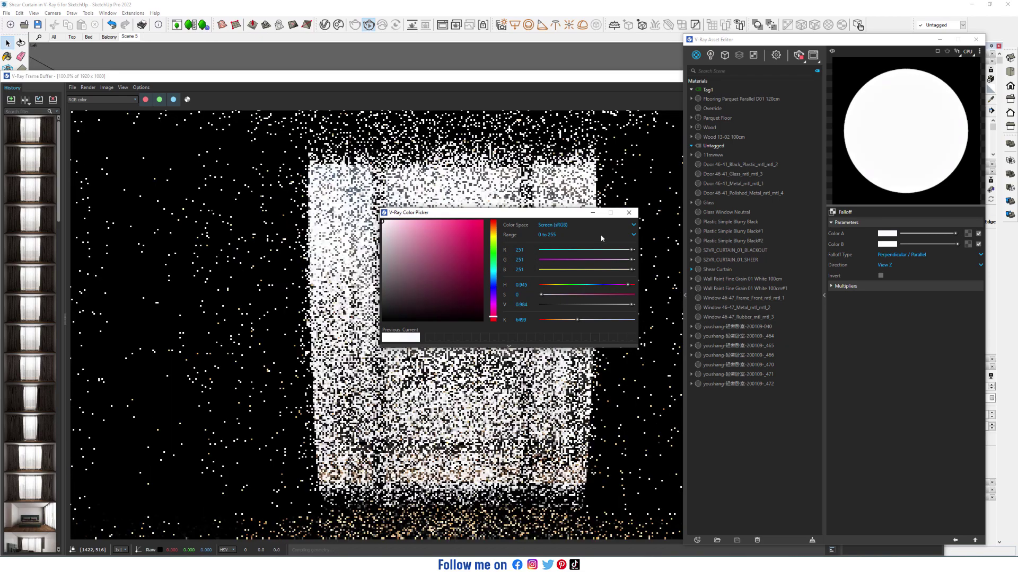
pyautogui.click(629, 213)
pyautogui.click(956, 540)
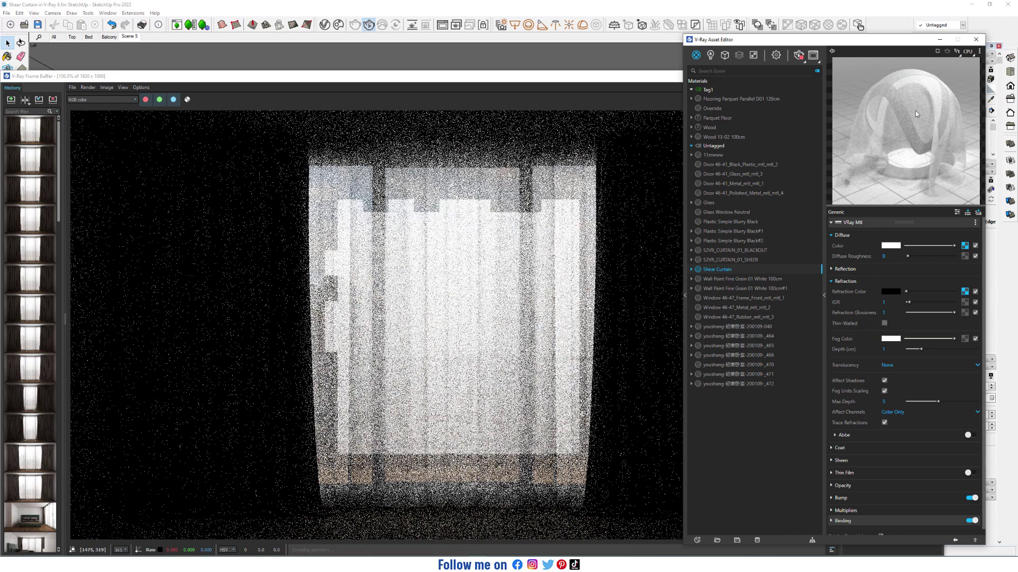
# Step: Wrap the Falloff's Color A fabric bitmap in a Color Correction map
pyautogui.click(965, 292)
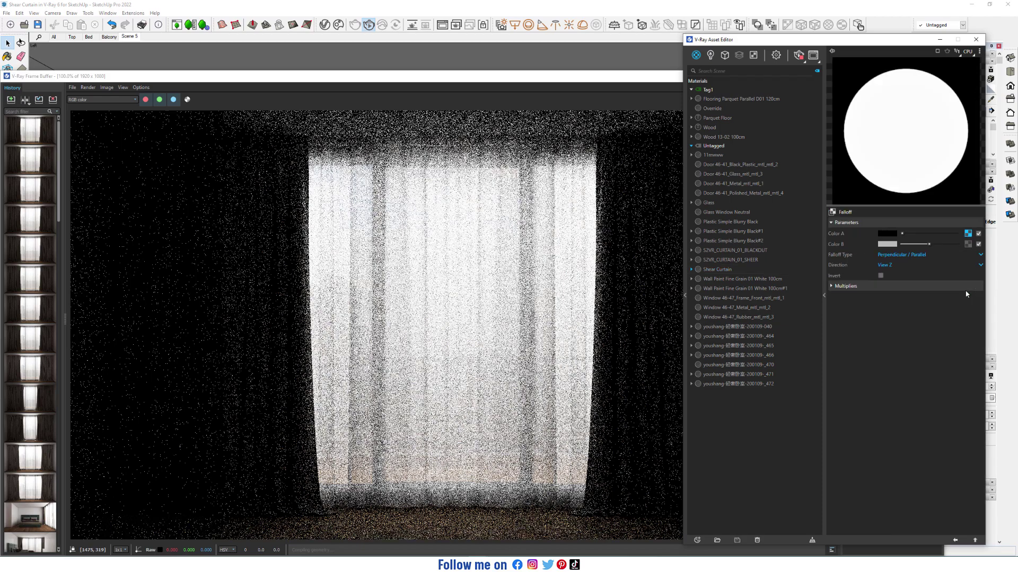
pyautogui.click(968, 233)
pyautogui.click(954, 542)
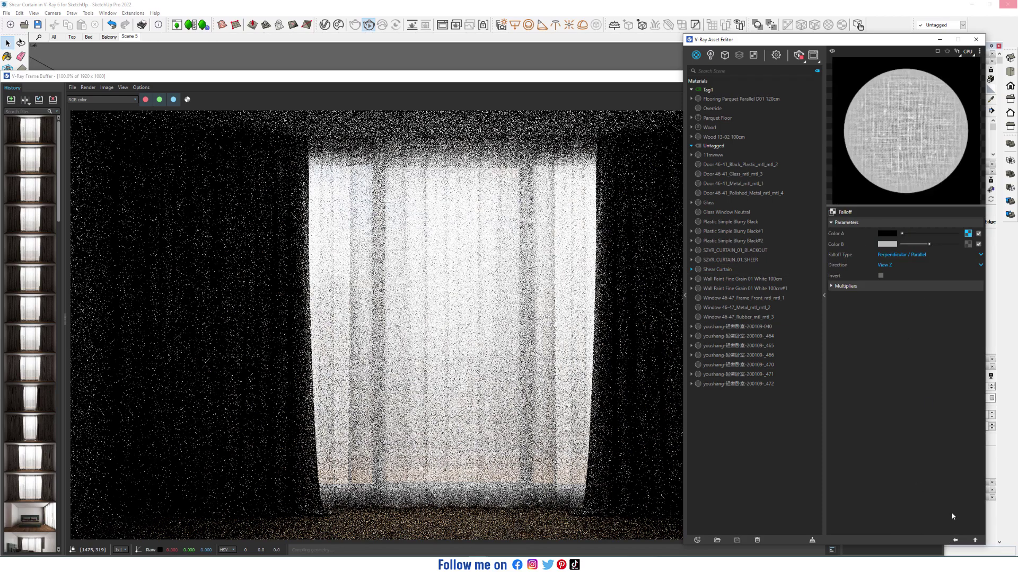
pyautogui.rightClick(968, 233)
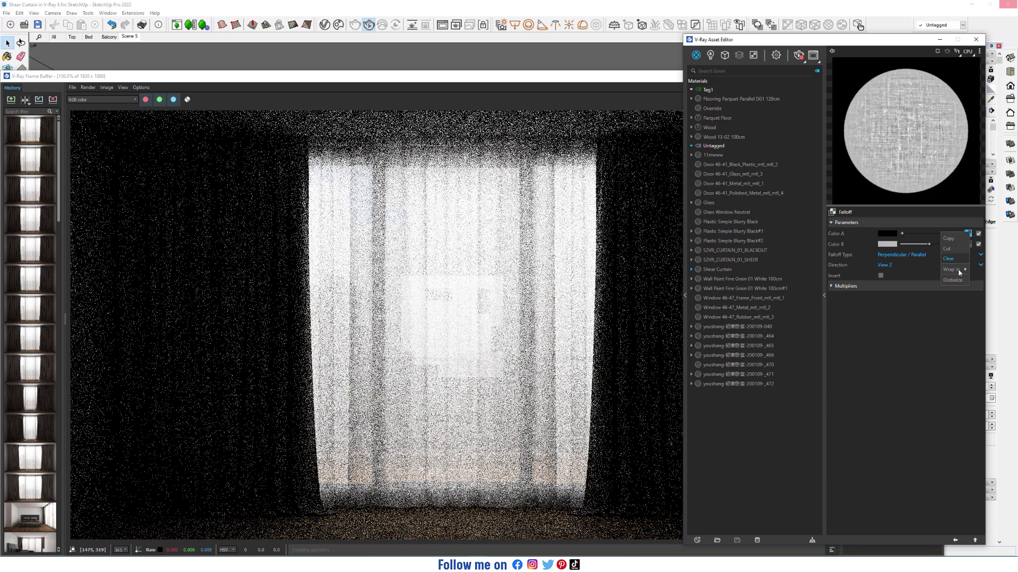
pyautogui.moveTo(958, 271)
pyautogui.click(921, 322)
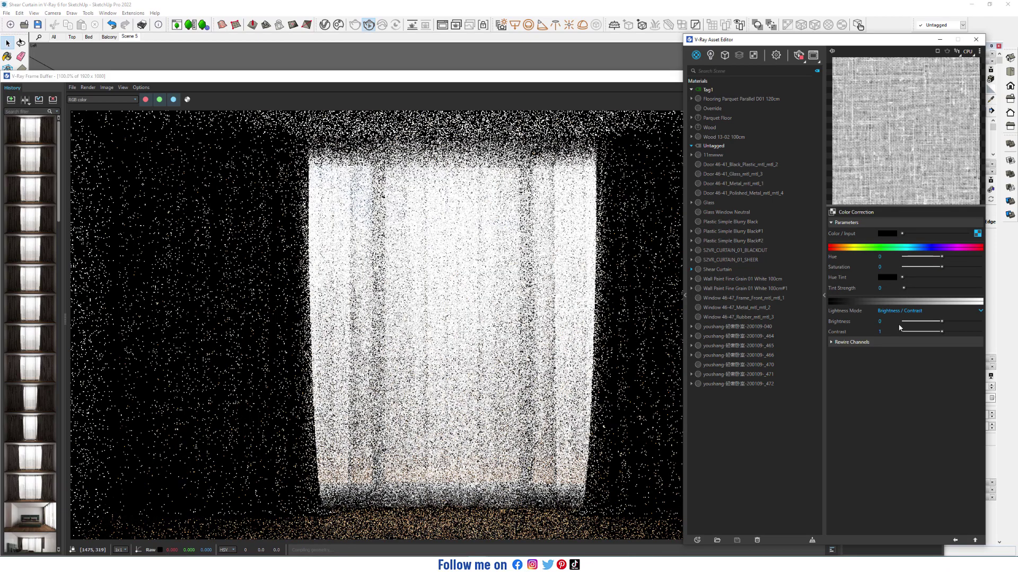
# Step: Set the colour correction's Brightness to 0.3 and Contrast to 0.075
pyautogui.doubleClick(894, 321)
pyautogui.write('0.3')
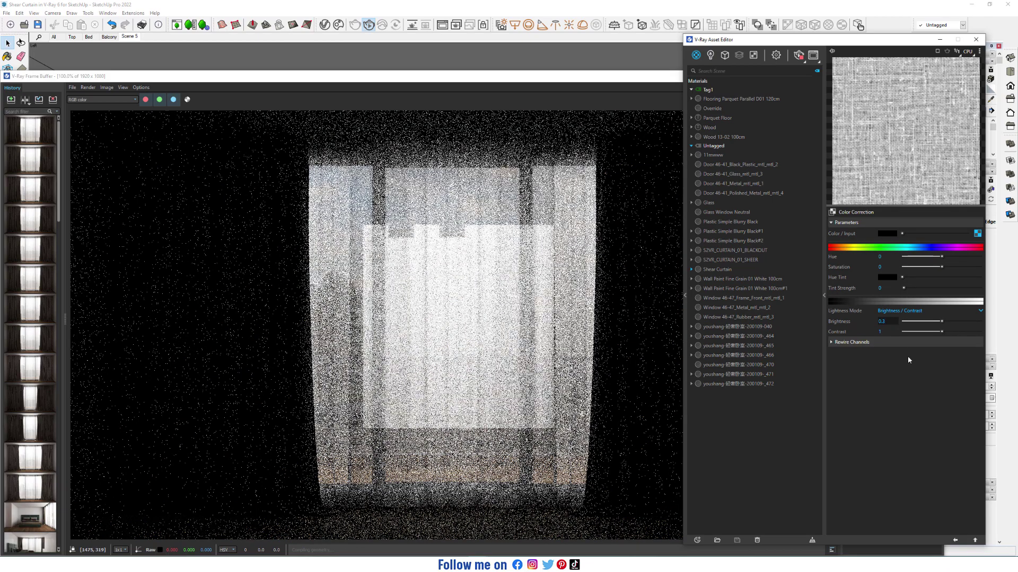
pyautogui.press('Return')
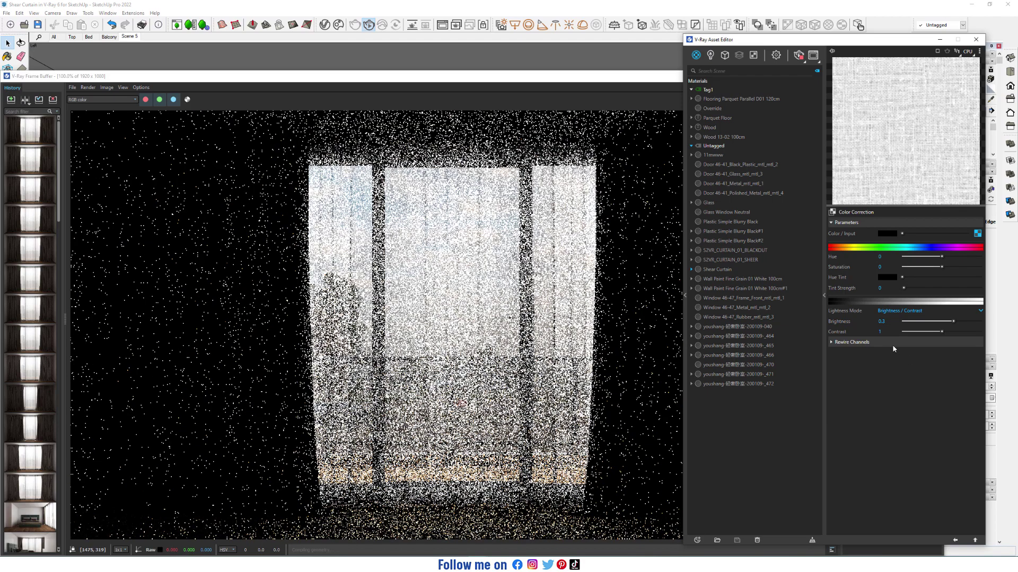
pyautogui.doubleClick(880, 332)
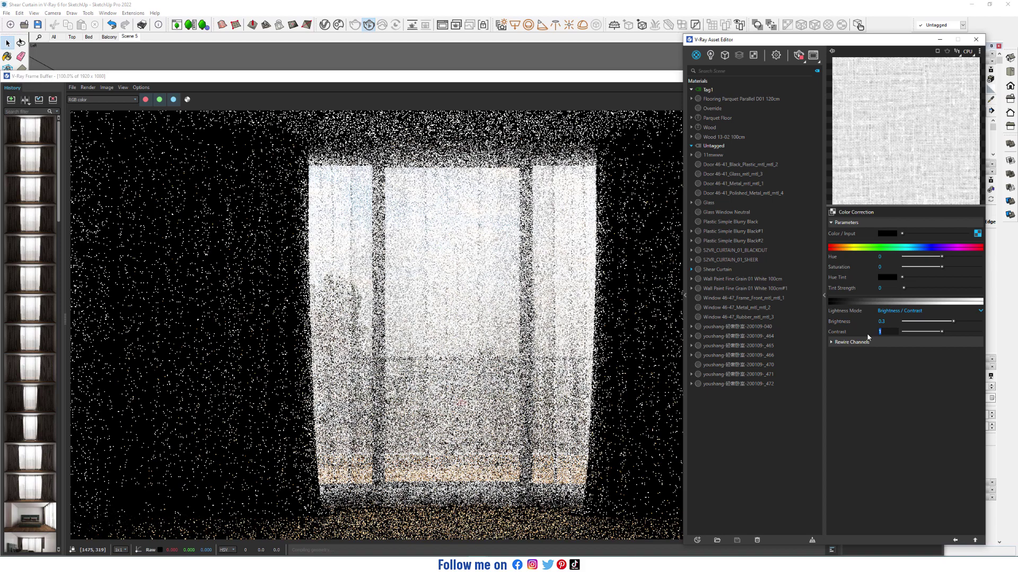
pyautogui.write('0')
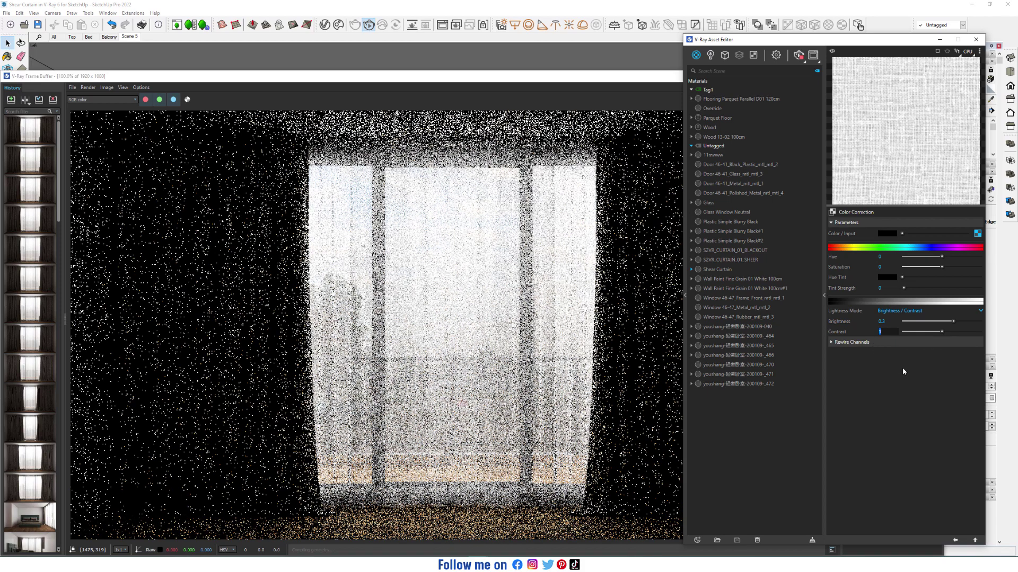
pyautogui.write('.075')
pyautogui.press('Return')
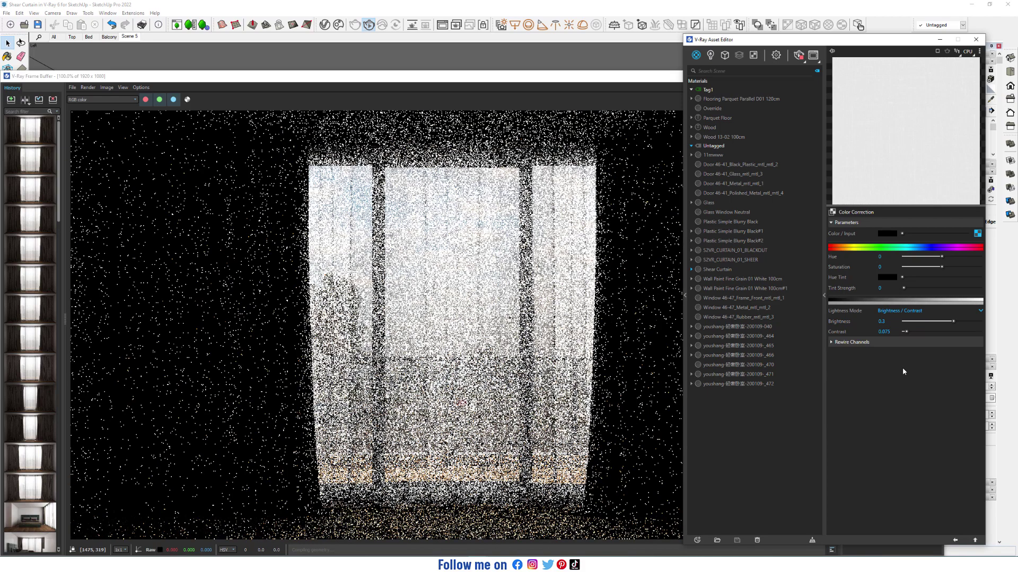
# Step: Lock the fabric bitmap's Repeat U/V together and set it to 2
pyautogui.click(977, 233)
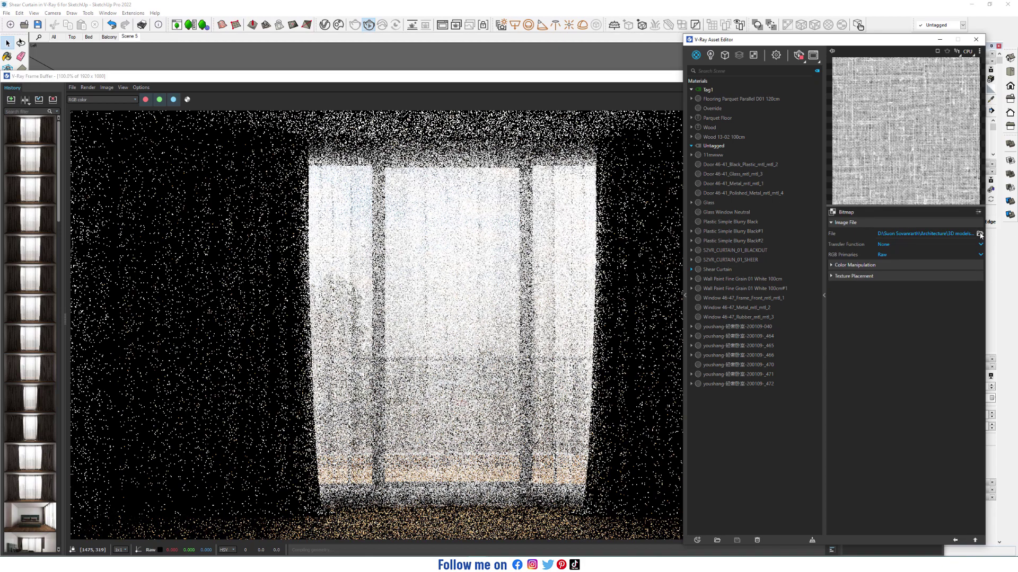
pyautogui.click(891, 275)
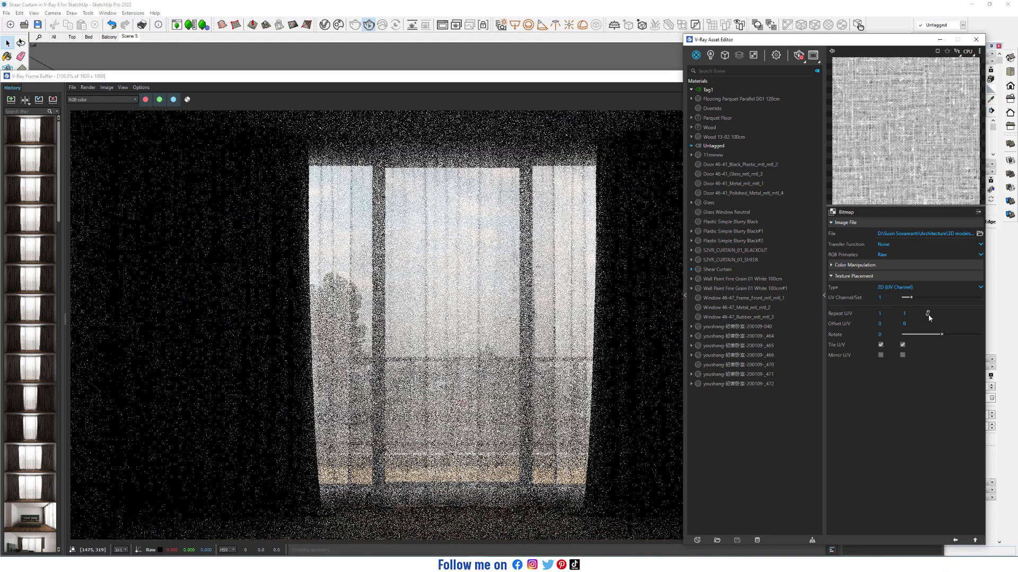
pyautogui.click(928, 314)
pyautogui.click(884, 313)
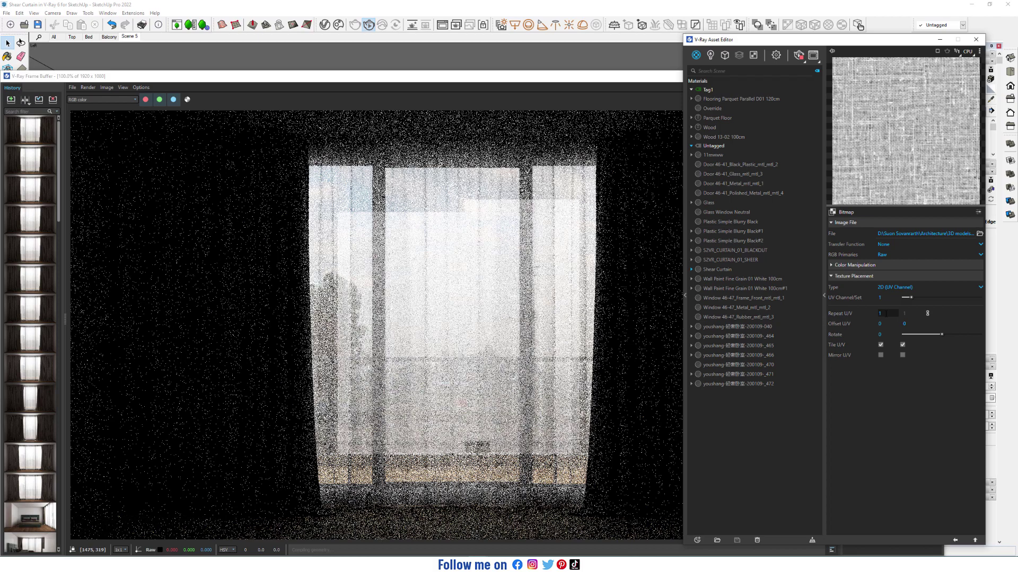
pyautogui.write('2')
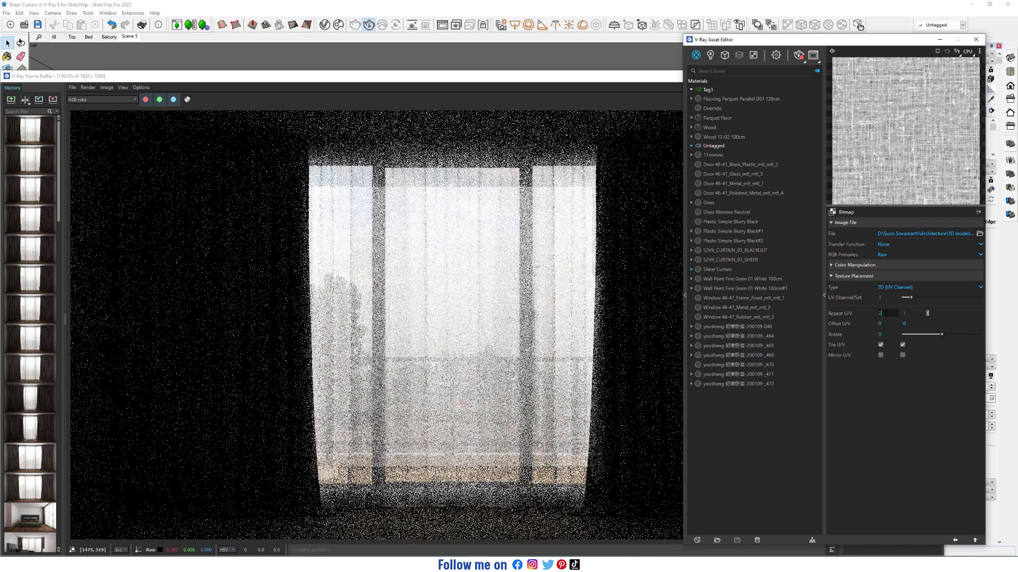
pyautogui.press('Return')
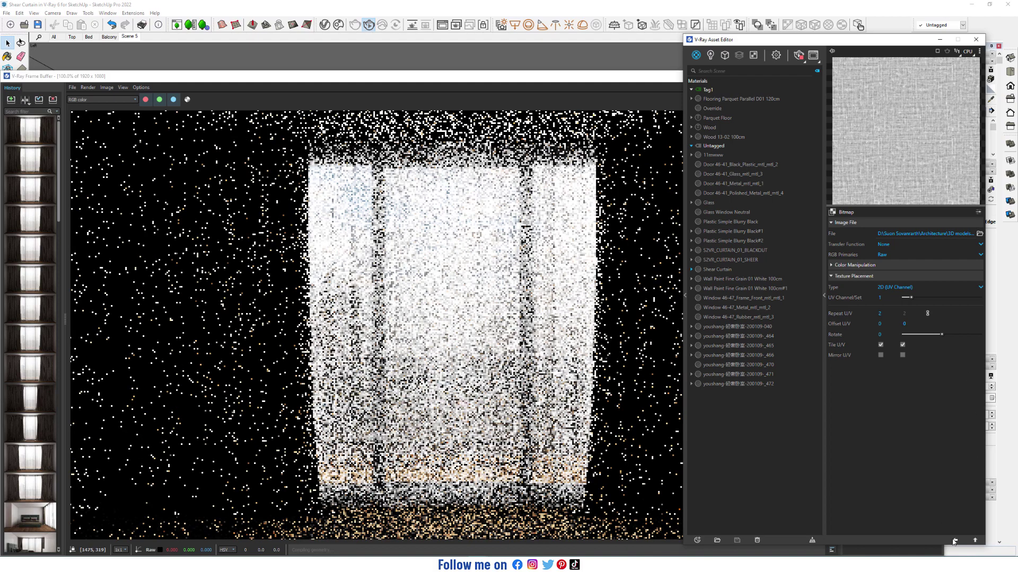
# Step: Navigate back up through Color Correction and Falloff to the Shear Curtain material
pyautogui.click(955, 540)
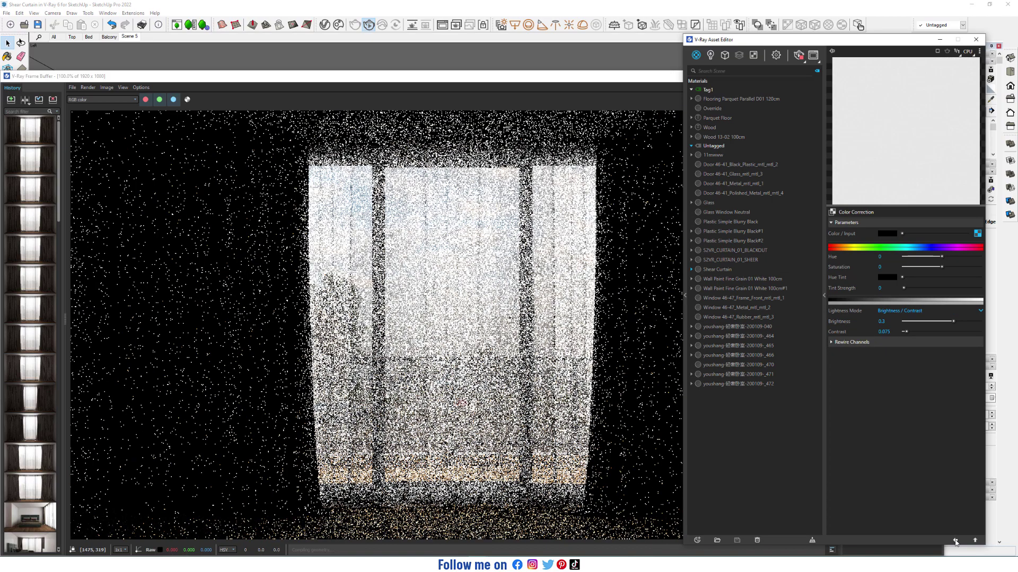
pyautogui.click(955, 540)
pyautogui.click(955, 540)
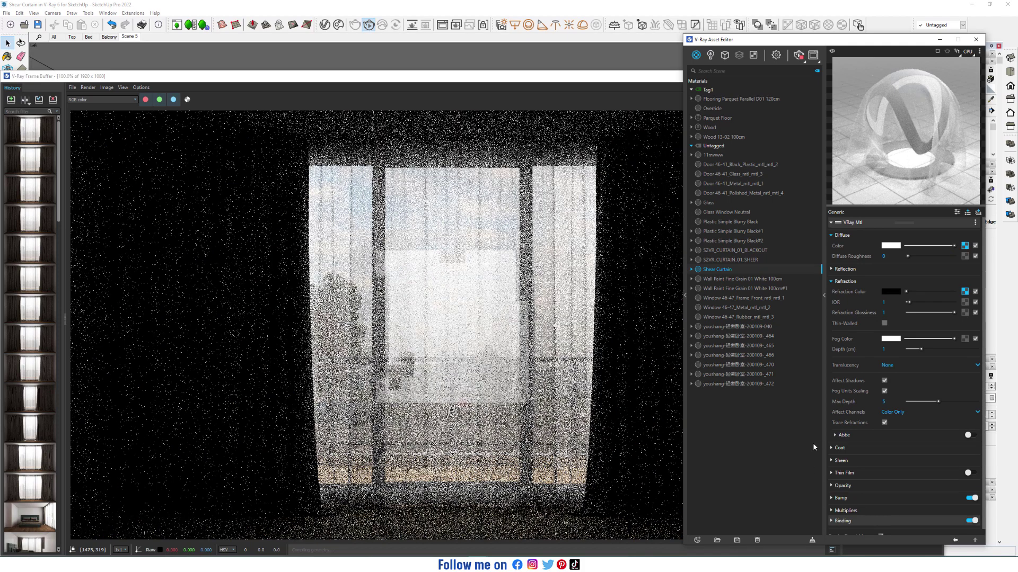
# Step: Switch the Shear Curtain material's Bump mode to Normal Map
pyautogui.scroll(-1, 885, 480)
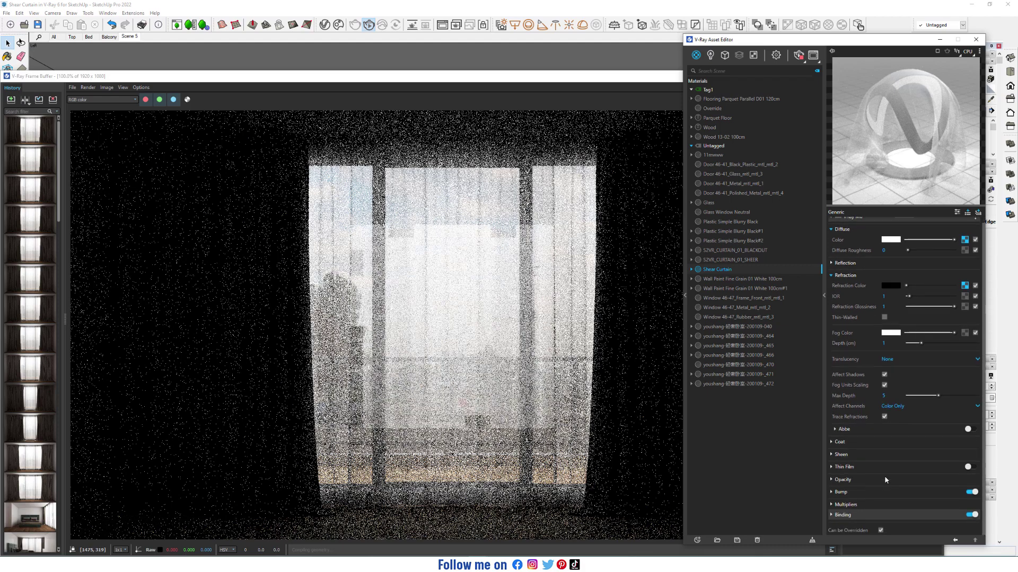
pyautogui.click(889, 492)
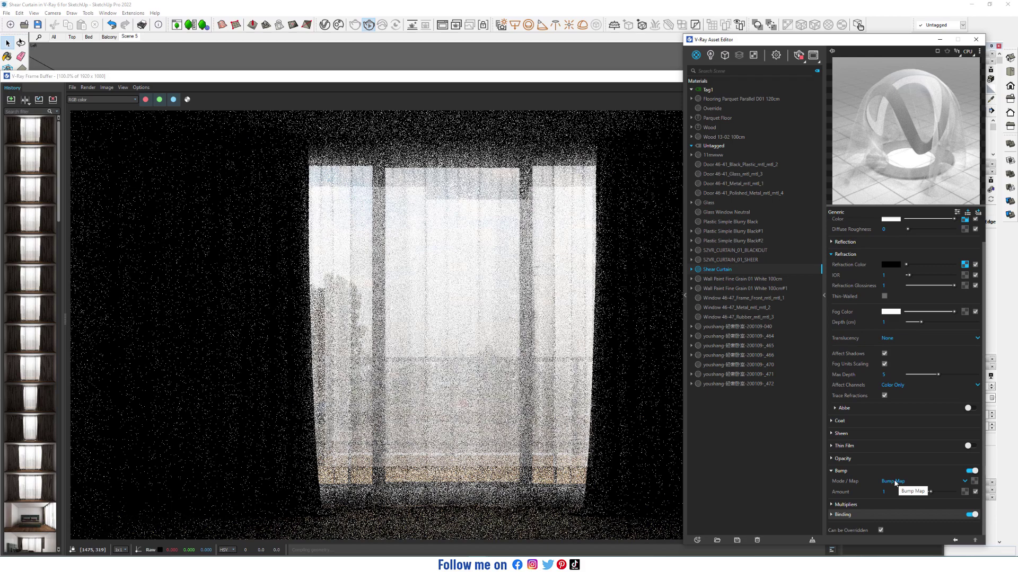
pyautogui.click(894, 481)
pyautogui.click(899, 504)
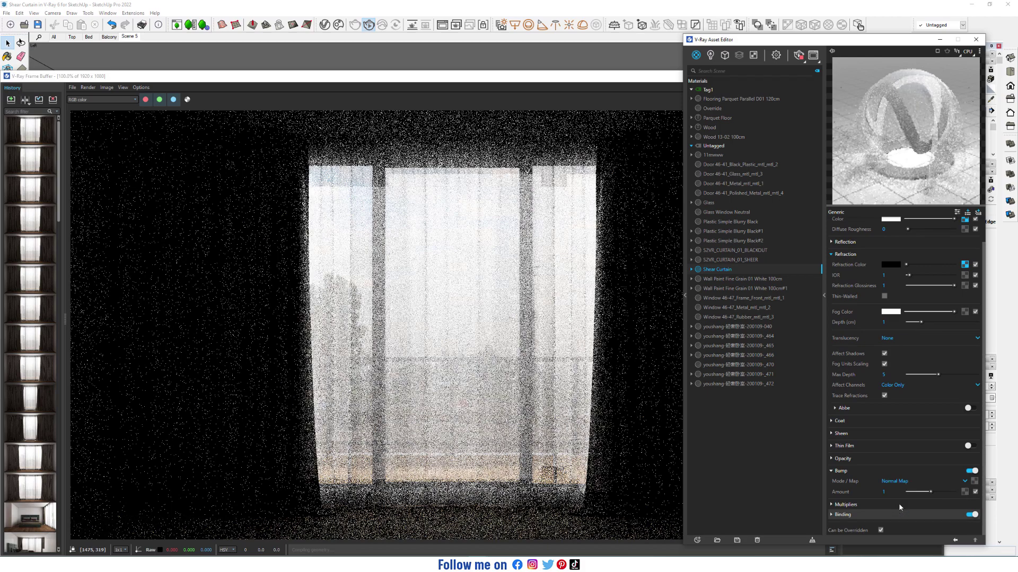
# Step: Load the SZVR_CURTAIN_01_SHEER_NOR bitmap as the bump map, tiled 2 times in U/V
pyautogui.click(971, 482)
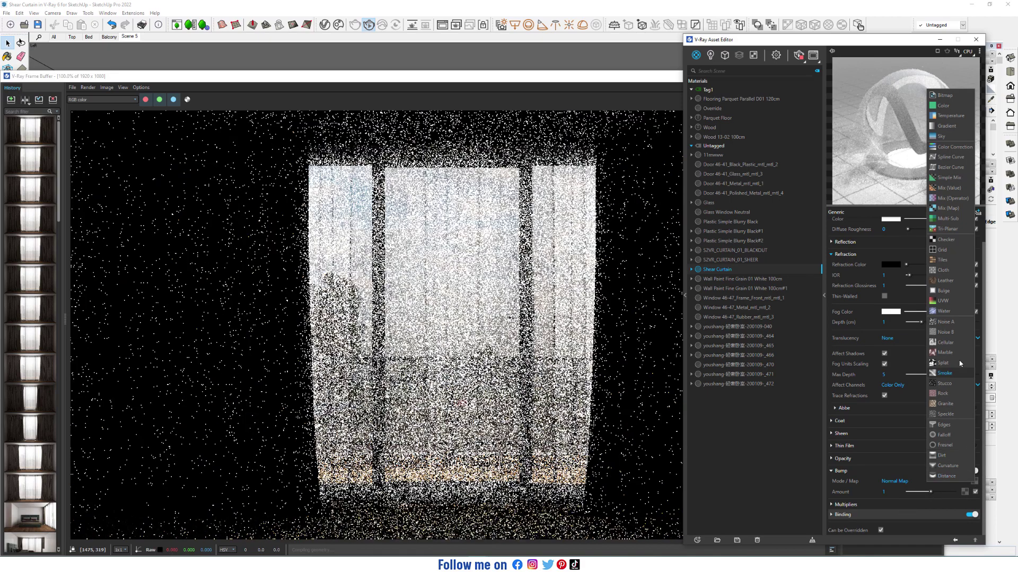
pyautogui.click(961, 95)
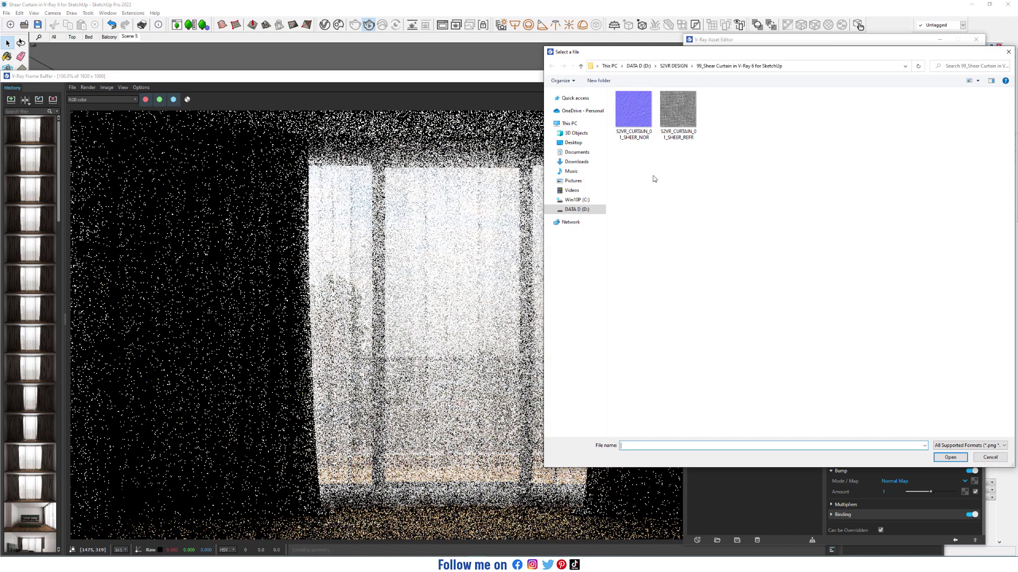
pyautogui.doubleClick(631, 110)
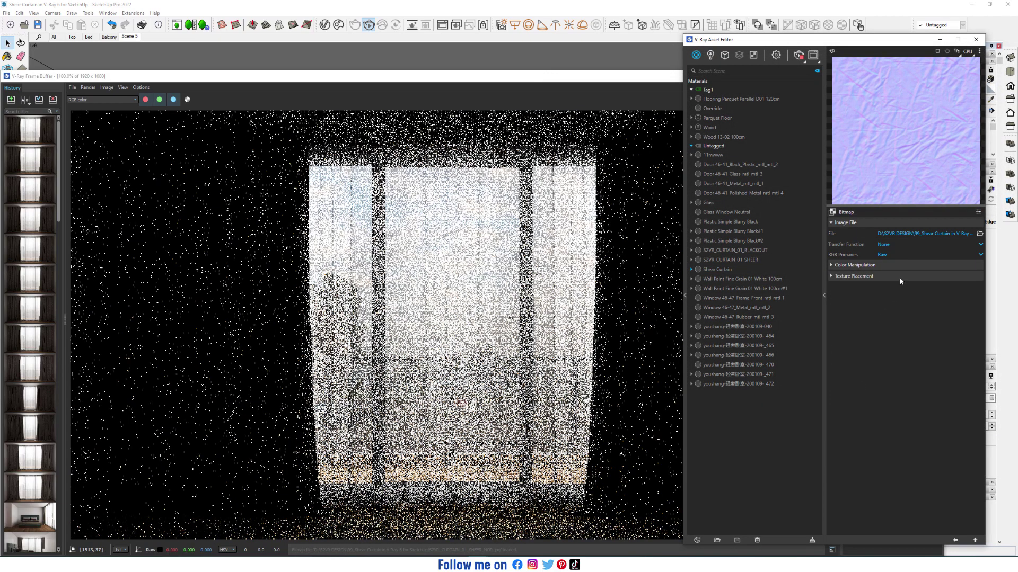
pyautogui.click(898, 275)
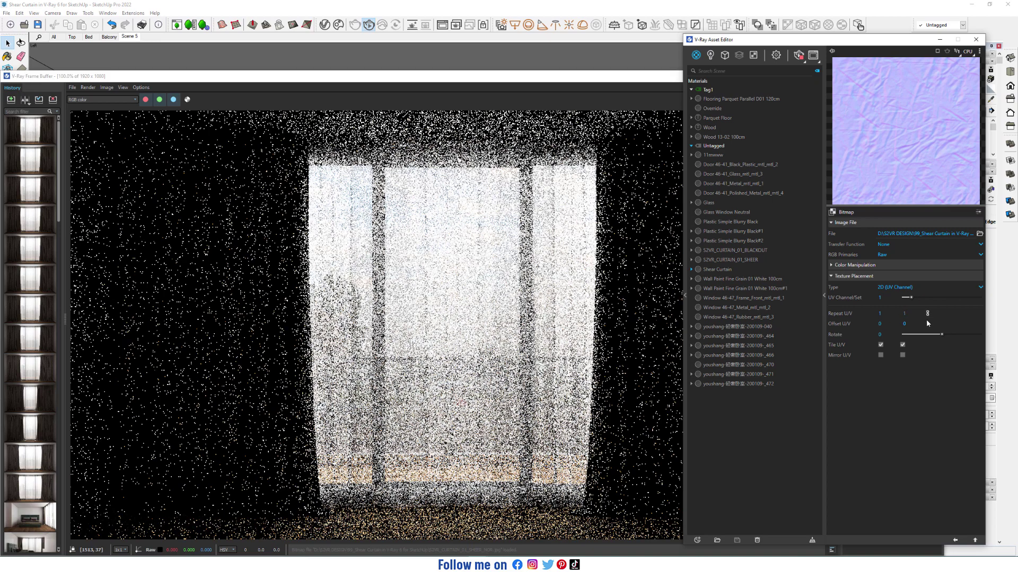
pyautogui.click(893, 313)
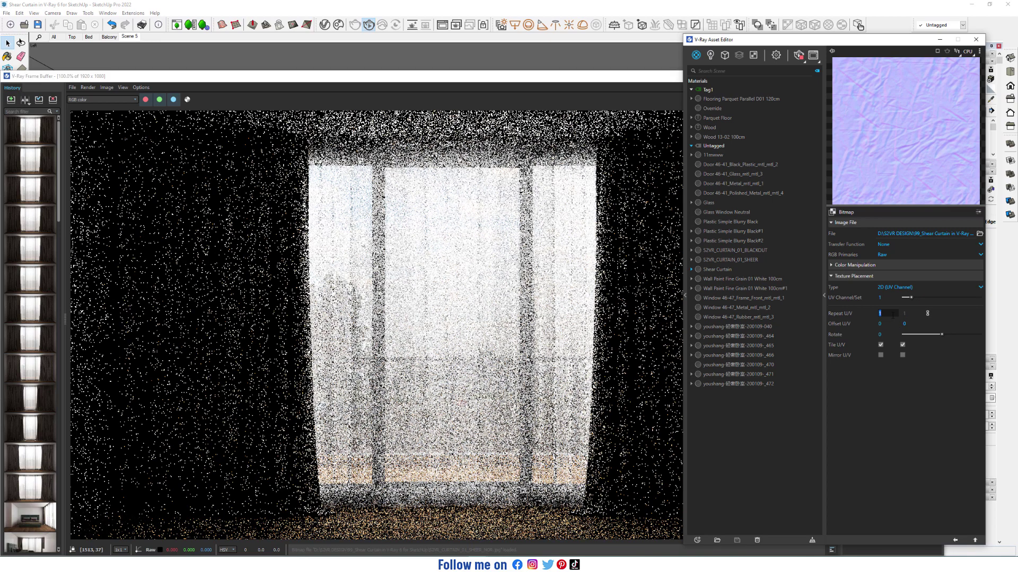
pyautogui.write('2')
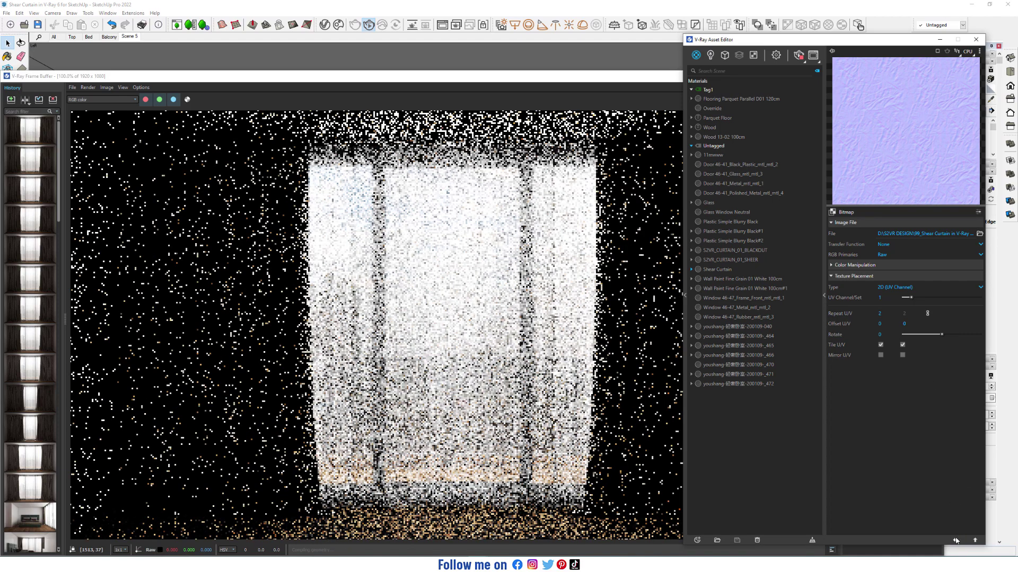
pyautogui.click(954, 539)
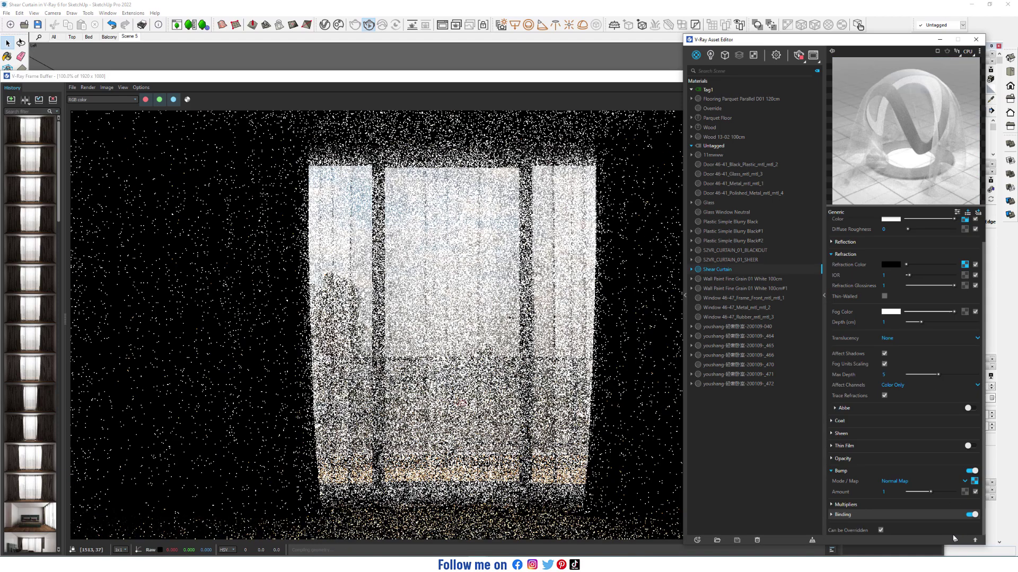
# Step: Set the bump amount to 0.3
pyautogui.click(886, 492)
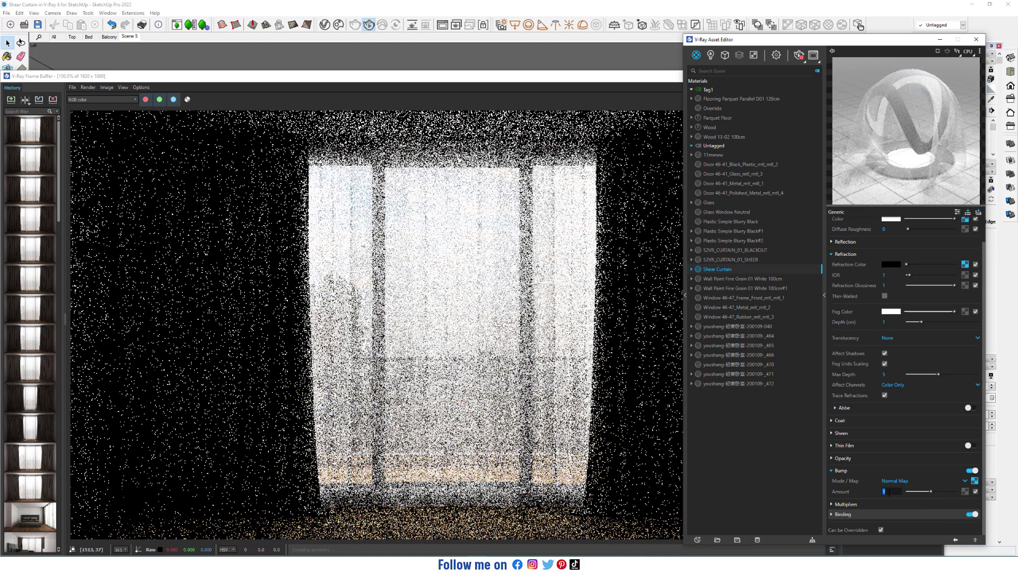
pyautogui.write('0.3')
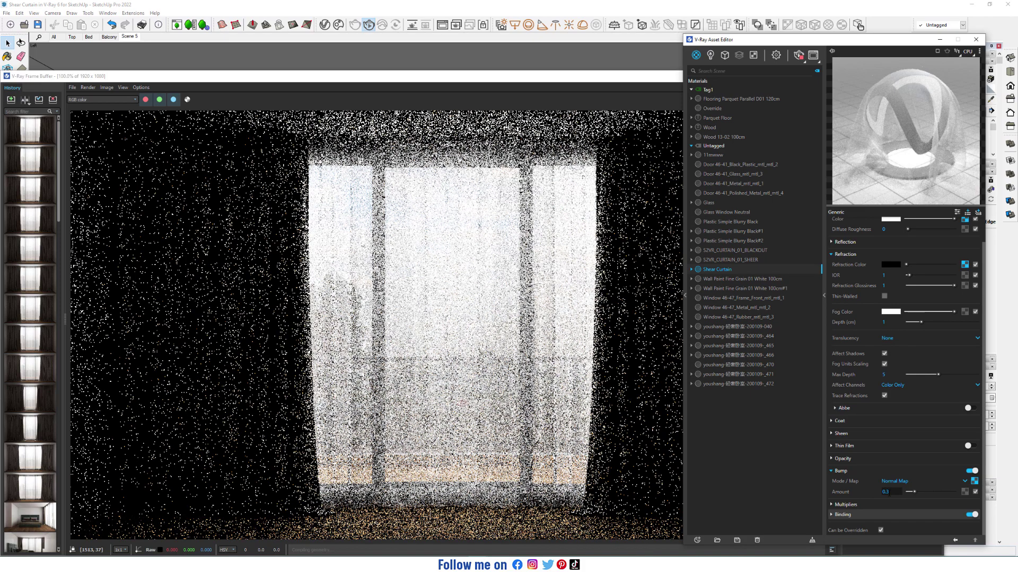
pyautogui.press('Return')
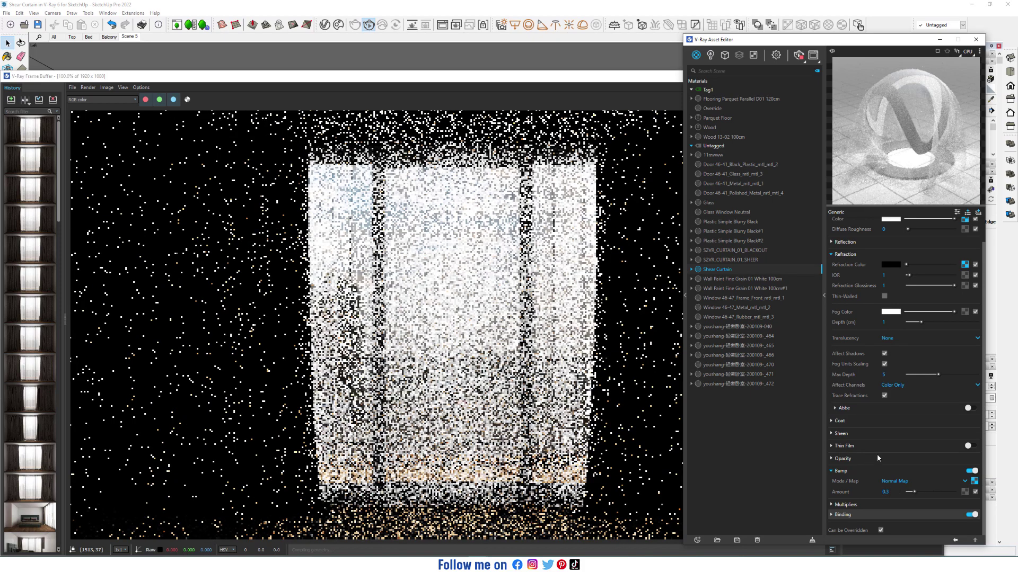
# Step: Close the Frame Buffer and Asset Editor, check the Materials Edit tab, and reopen the Asset Editor
pyautogui.click(622, 96)
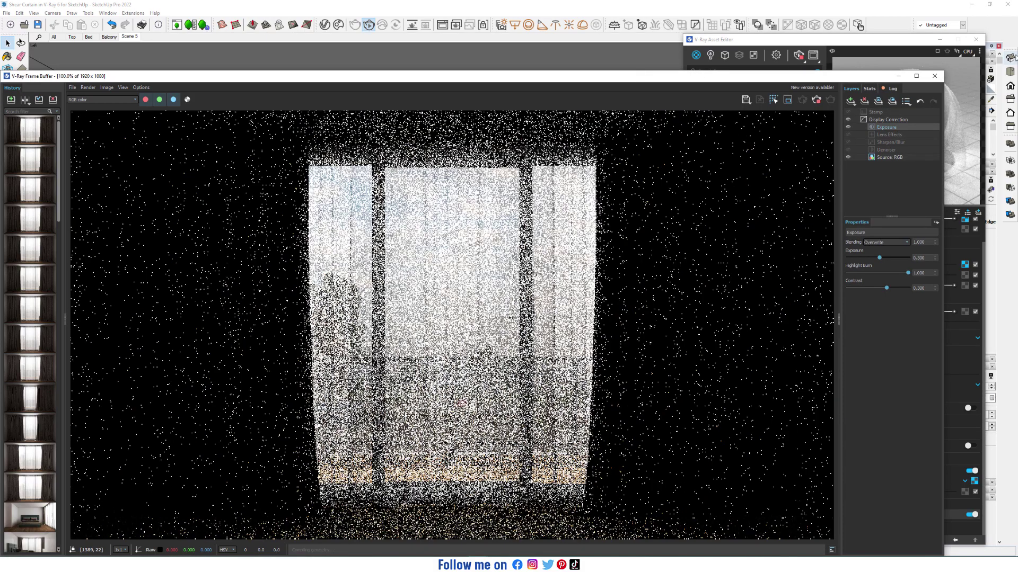
pyautogui.click(976, 39)
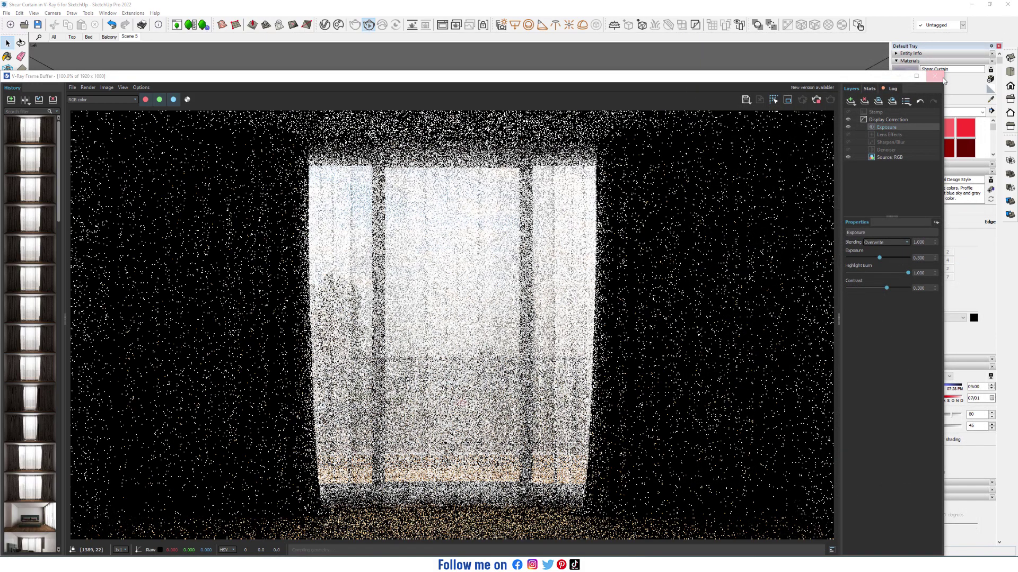
pyautogui.click(942, 79)
pyautogui.click(920, 103)
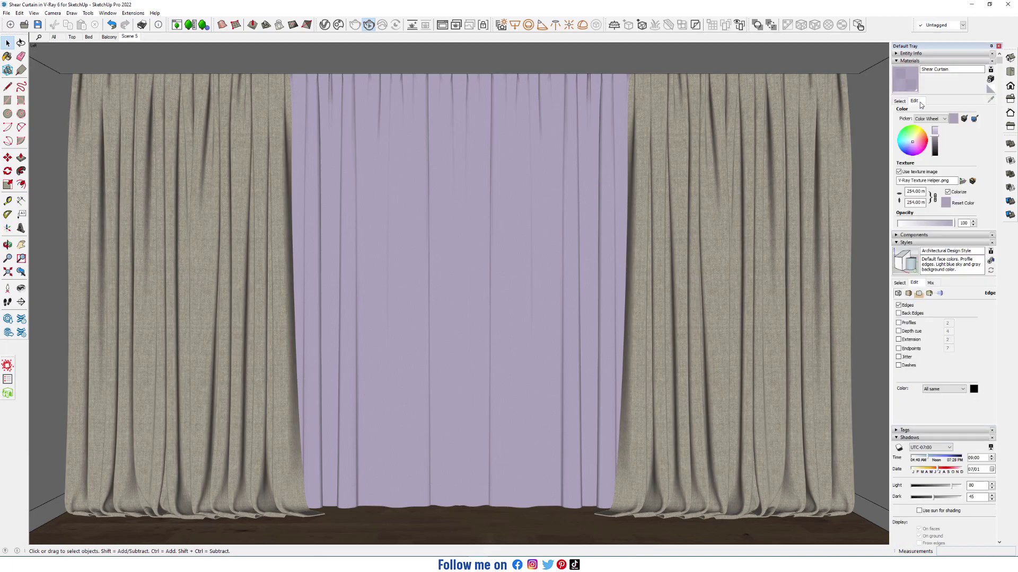
pyautogui.click(904, 101)
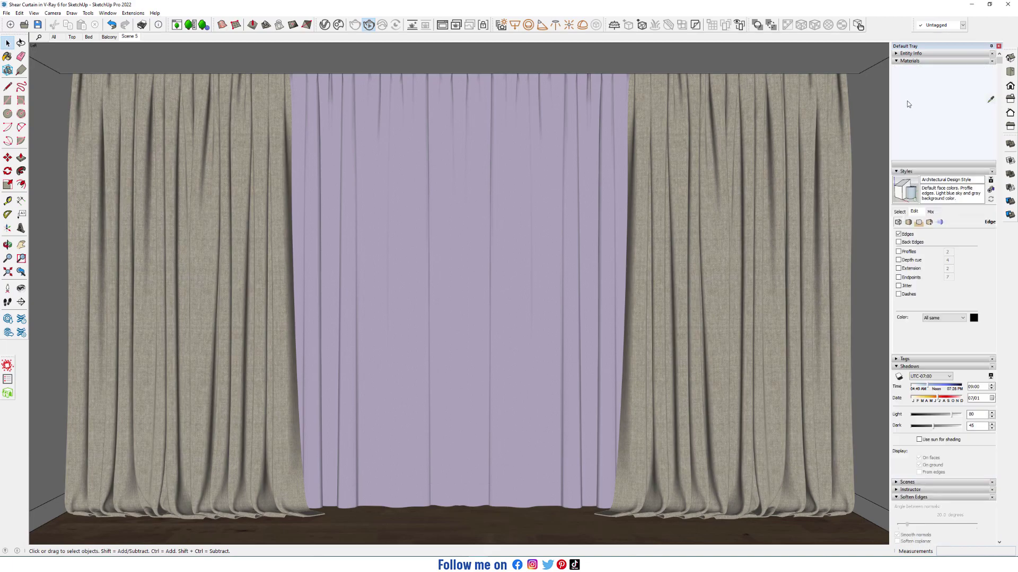
pyautogui.click(326, 25)
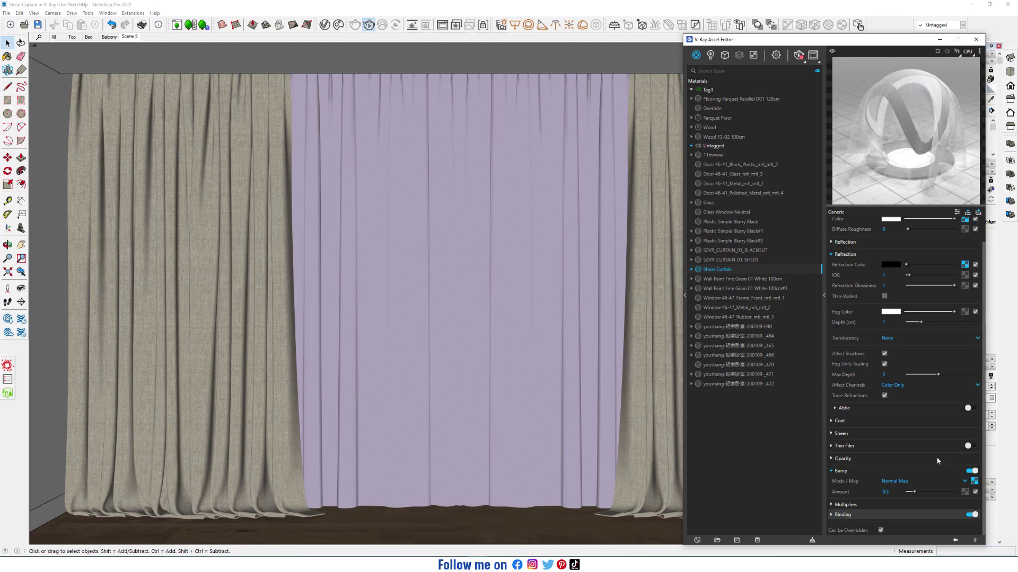
# Step: Inspect the refraction colour's Falloff, Color Correction and Bitmap chain, then return to the material
pyautogui.scroll(2, 937, 460)
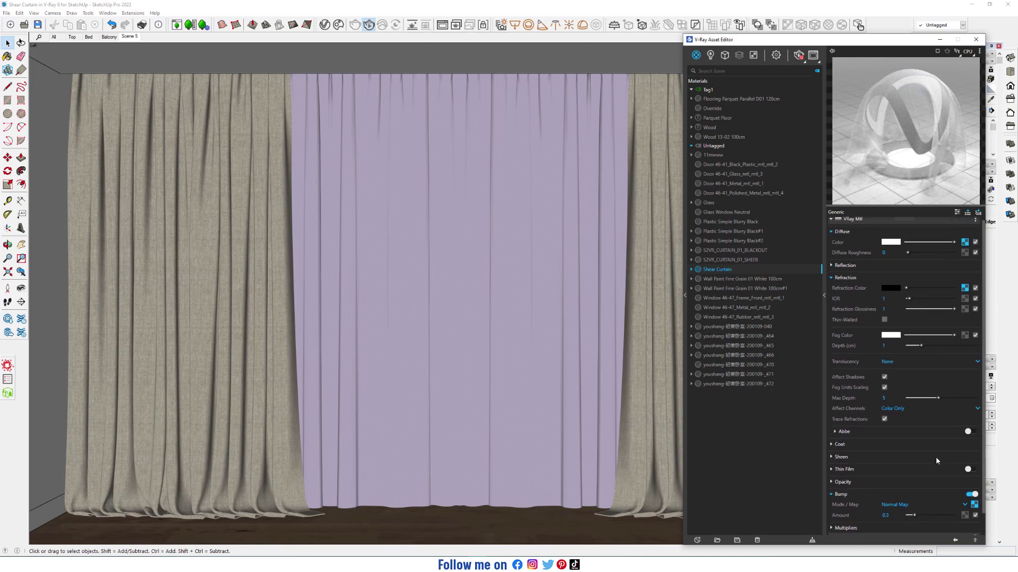
pyautogui.click(964, 292)
pyautogui.click(968, 234)
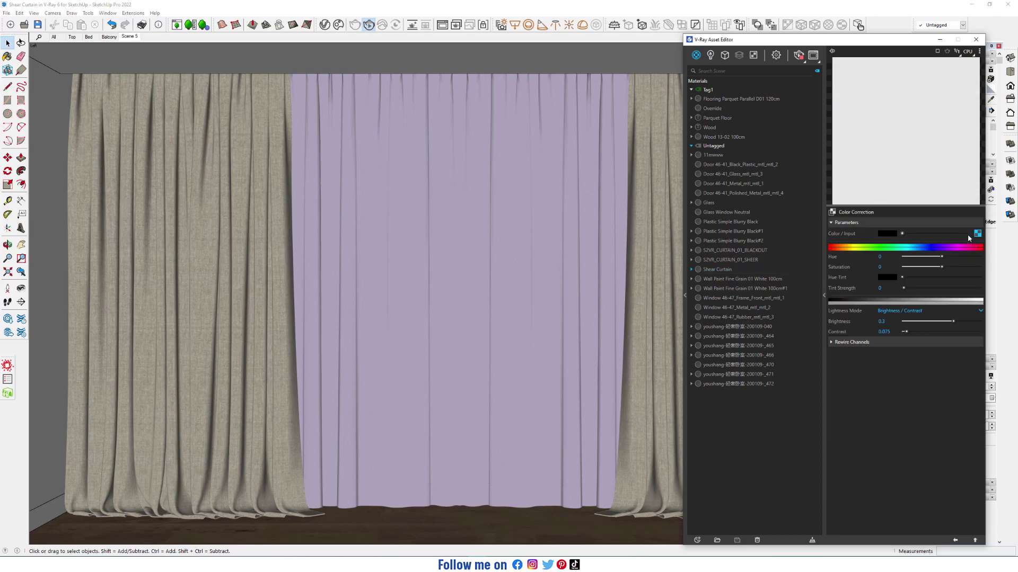
pyautogui.click(977, 235)
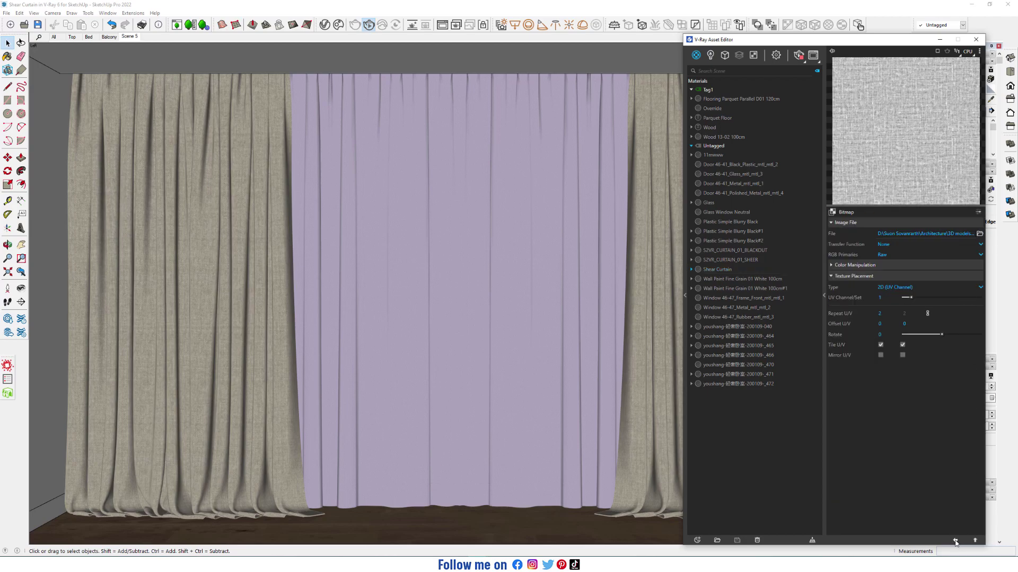
pyautogui.click(955, 540)
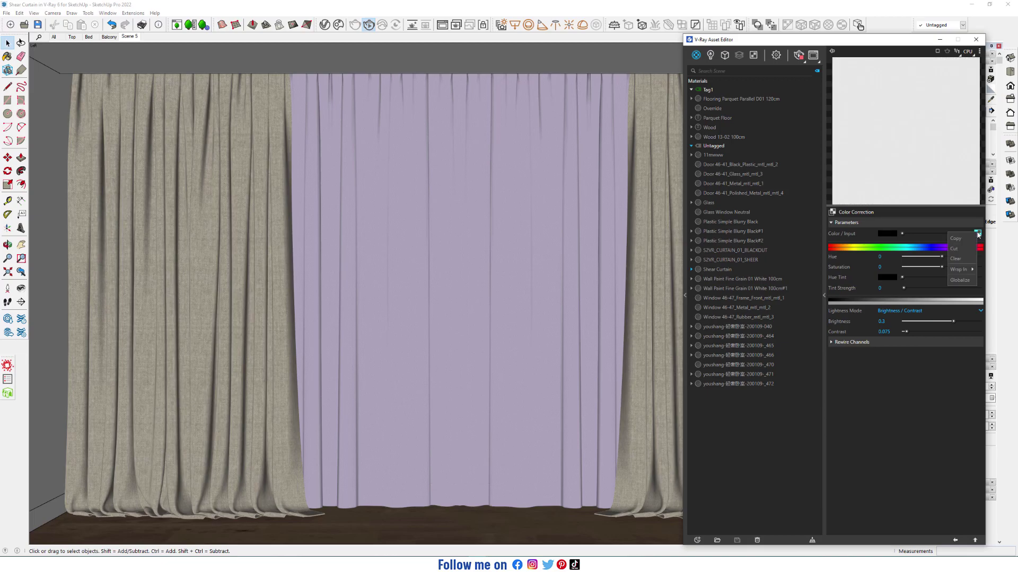
pyautogui.click(955, 540)
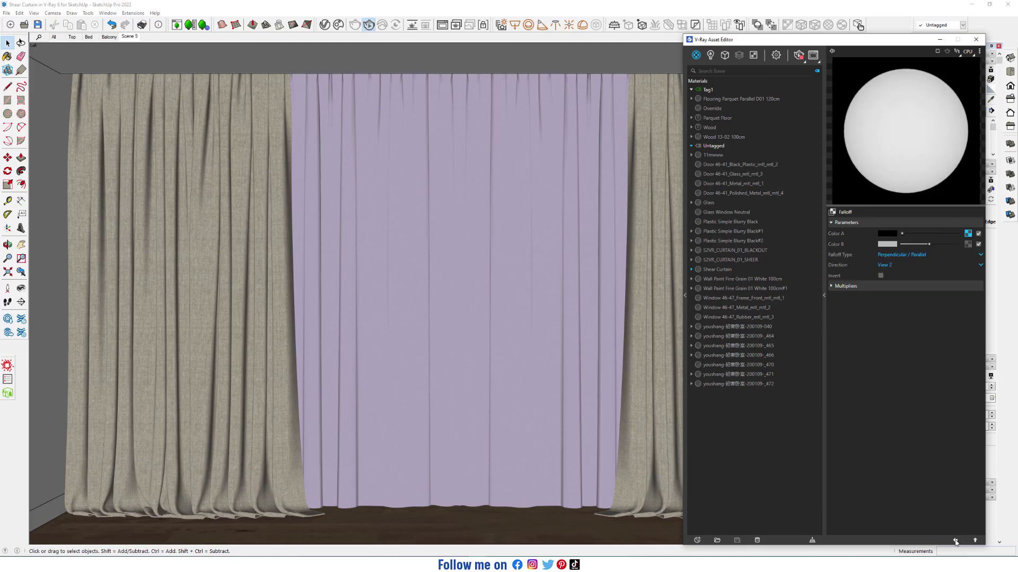
# Step: Set Binding's Texture Mode to Custom and paste TexBitmap#1 as its texture
pyautogui.scroll(-2, 874, 482)
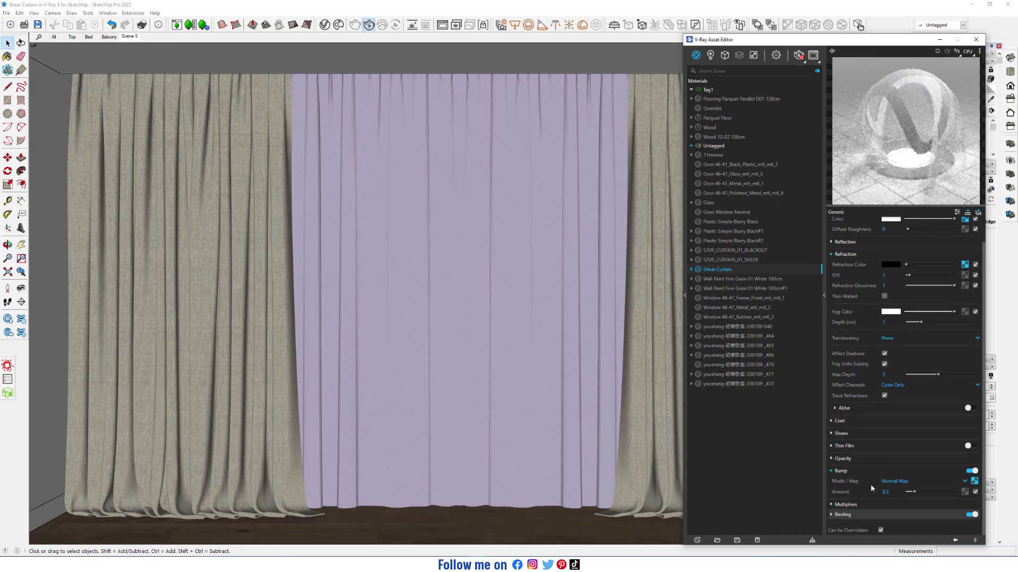
pyautogui.click(875, 515)
pyautogui.scroll(-2, 860, 466)
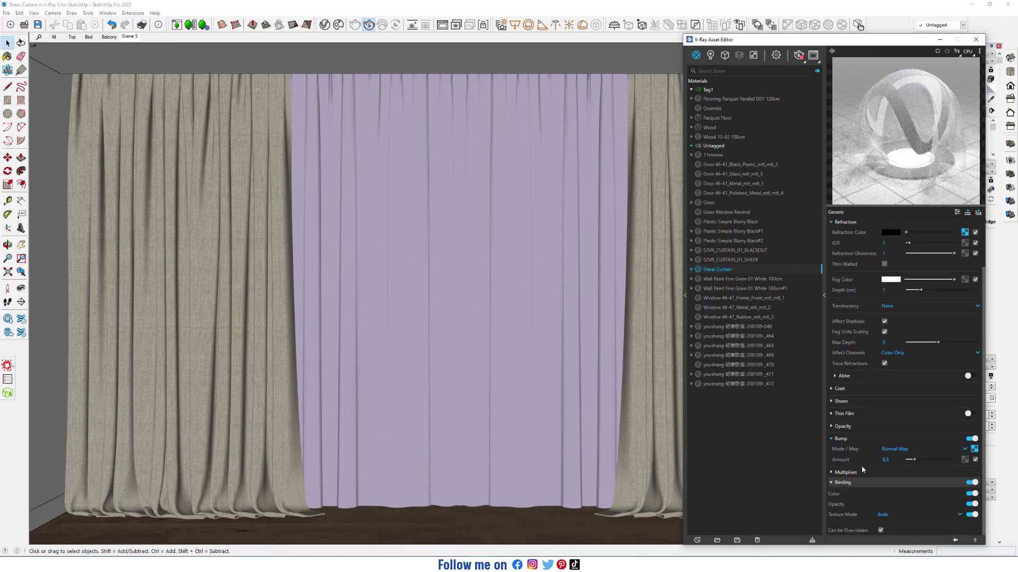
pyautogui.click(898, 514)
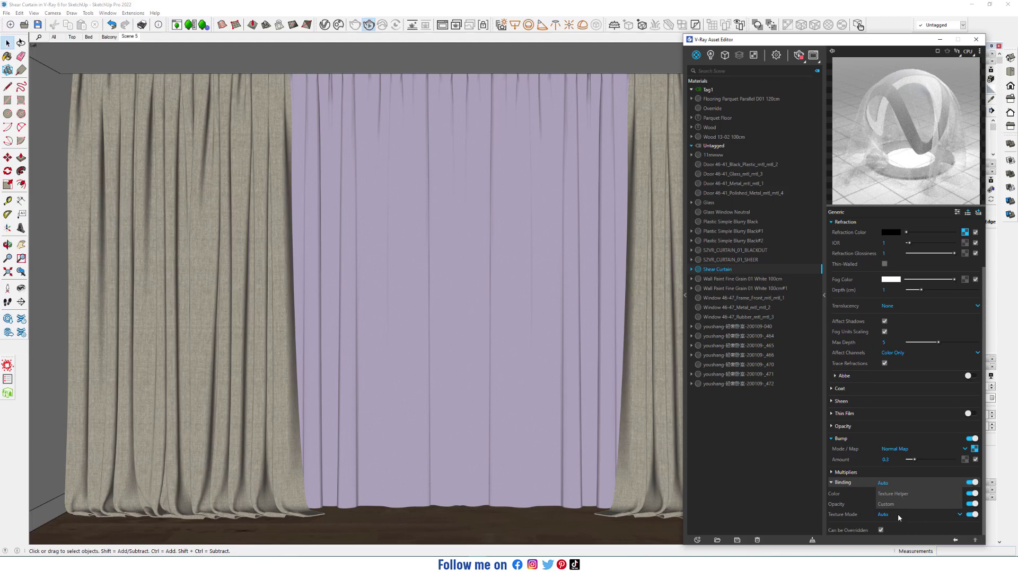
pyautogui.click(898, 506)
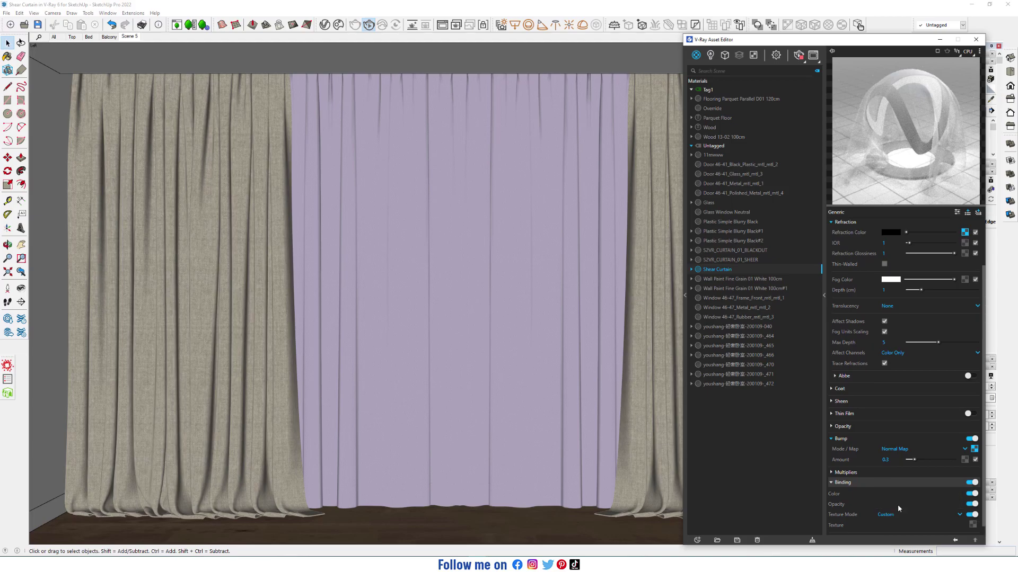
pyautogui.scroll(-1, 859, 510)
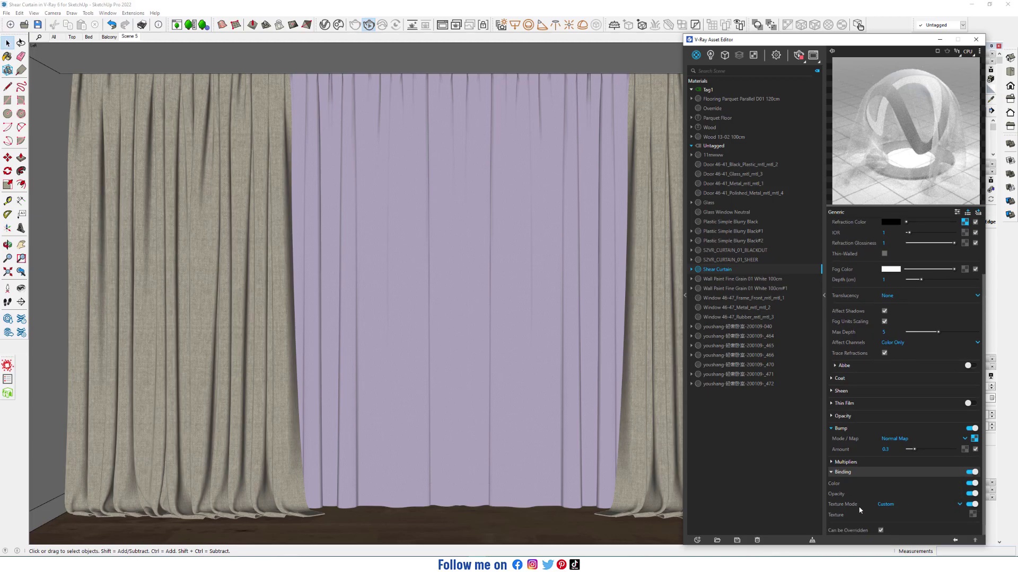
pyautogui.rightClick(973, 515)
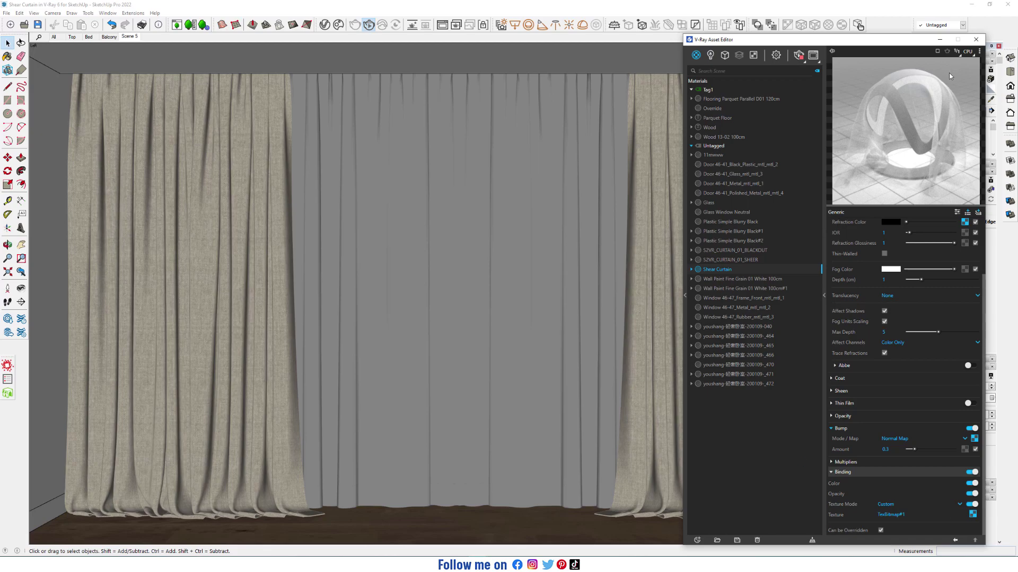
# Step: Set the Shear Curtain texture size to 25400.00 in the Materials Edit tab
pyautogui.click(976, 39)
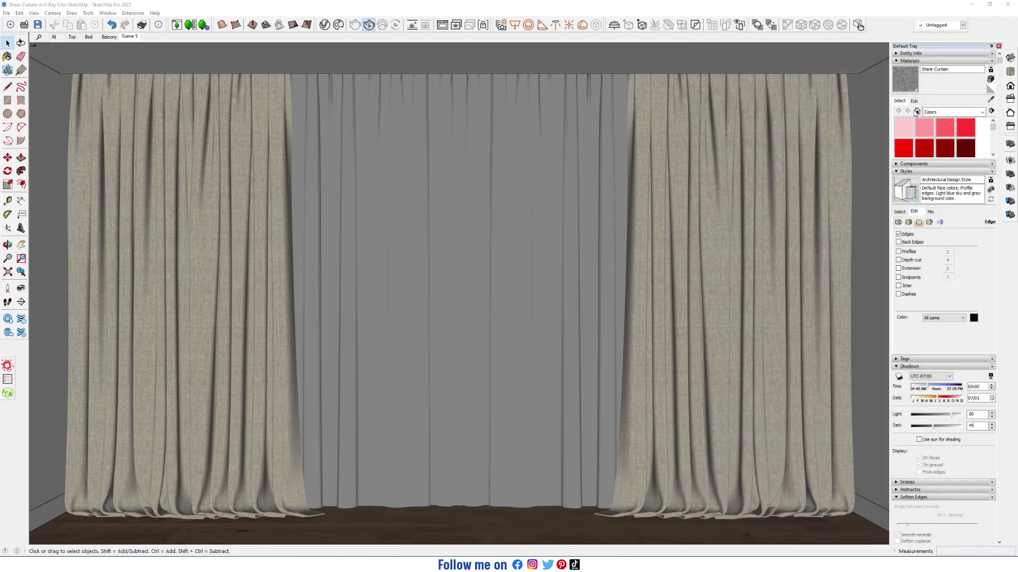
pyautogui.click(917, 101)
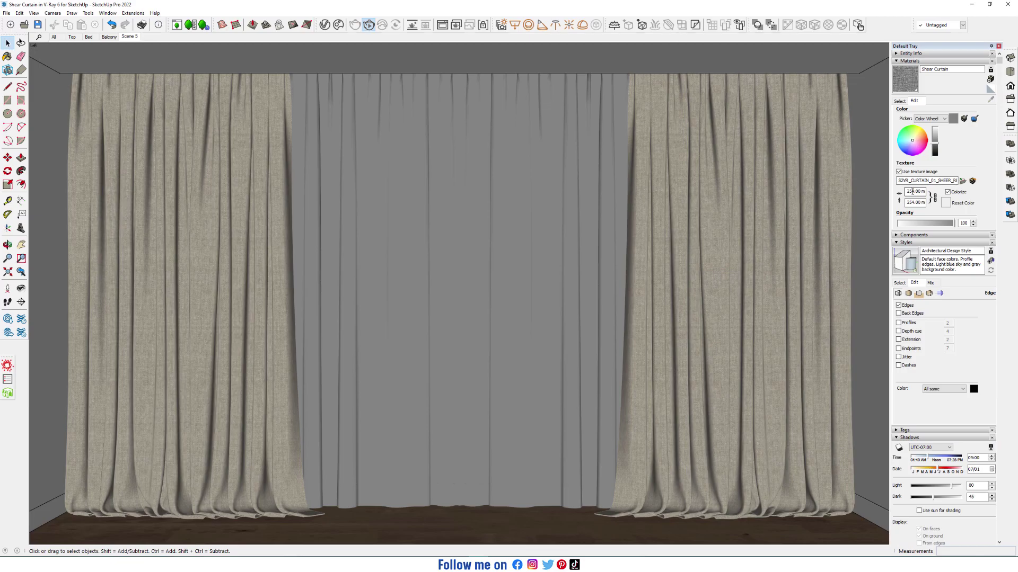
pyautogui.click(913, 190)
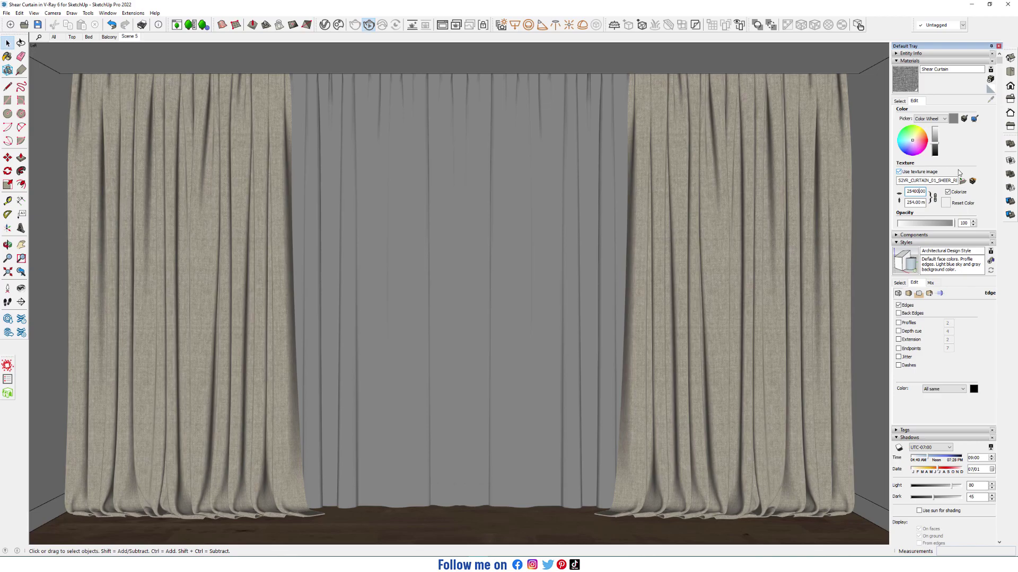
pyautogui.press('Return')
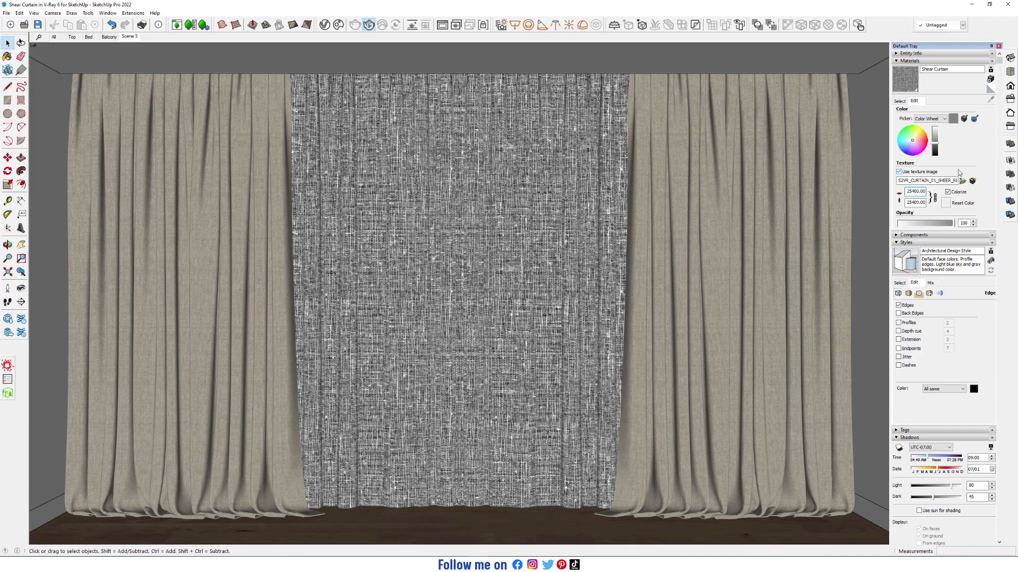
pyautogui.click(900, 101)
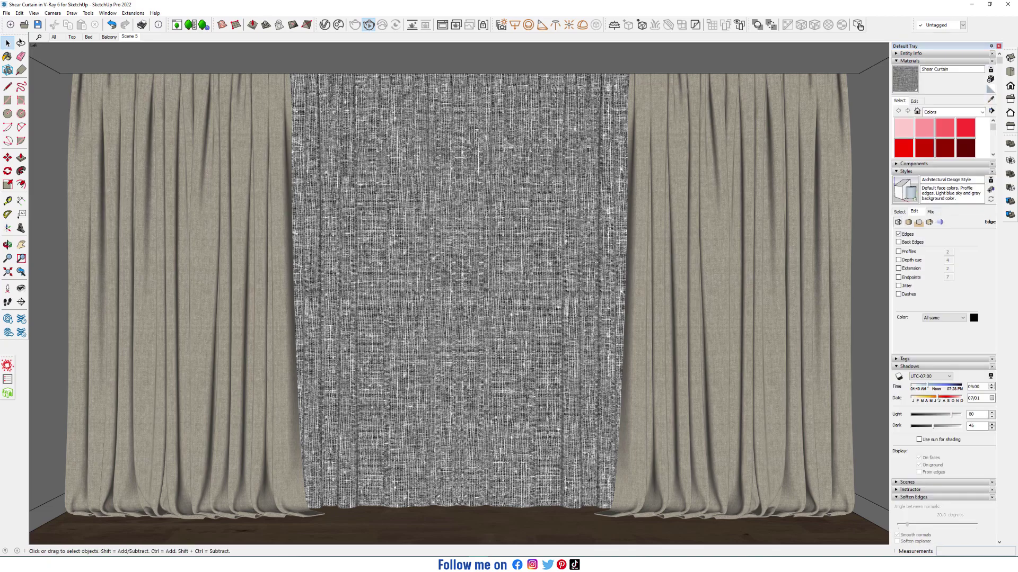
# Step: Render the scene with V-Ray and stop the progressive render once the sheer curtain shows
pyautogui.click(324, 25)
pyautogui.click(338, 25)
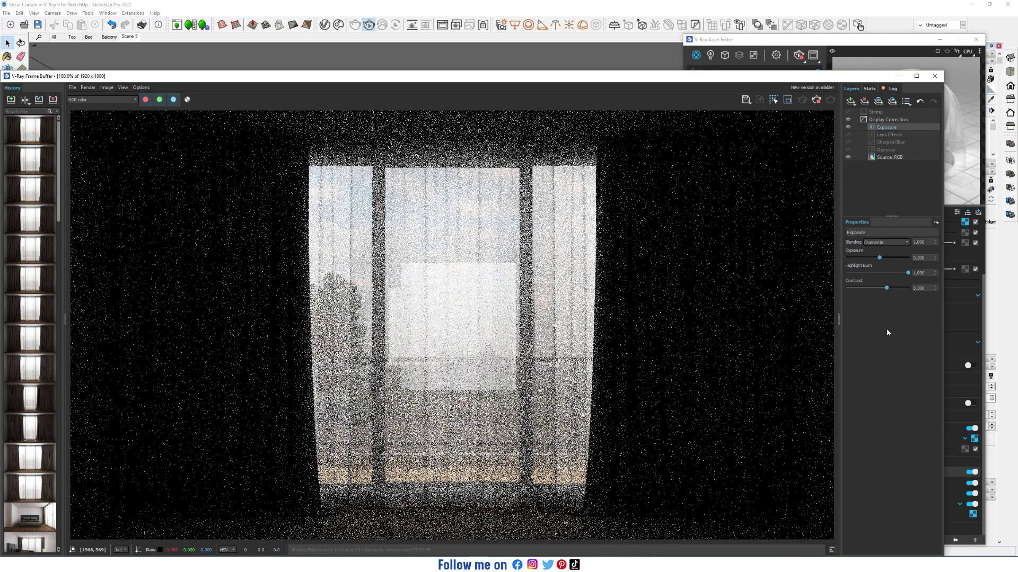
pyautogui.click(819, 101)
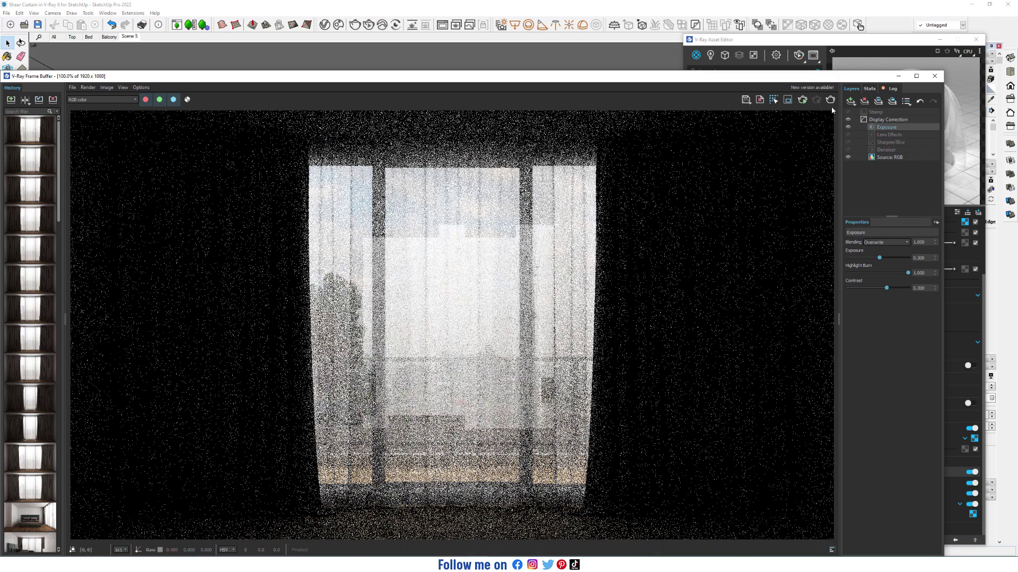